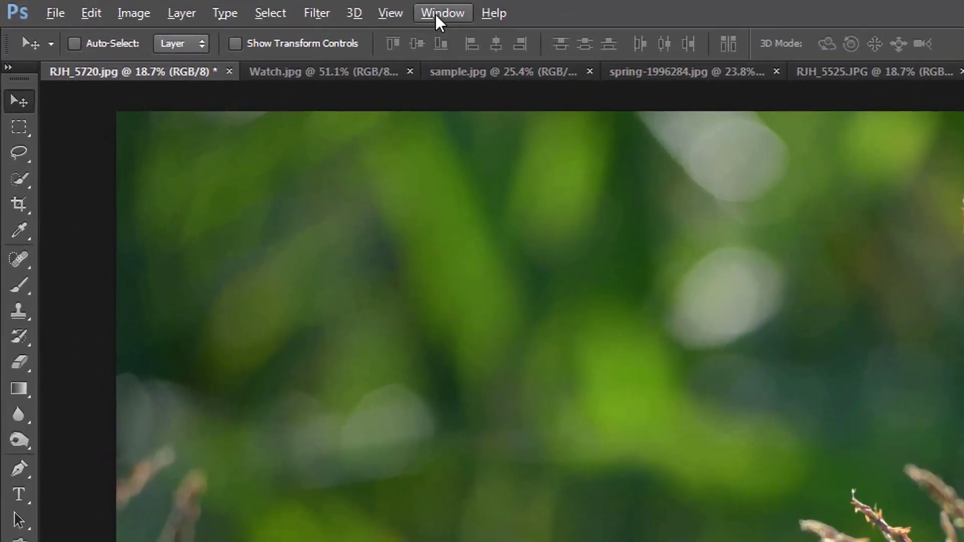
- Show the floating Histogram panel and position it beside the grass photo to check its tones
left_click(219, 6)
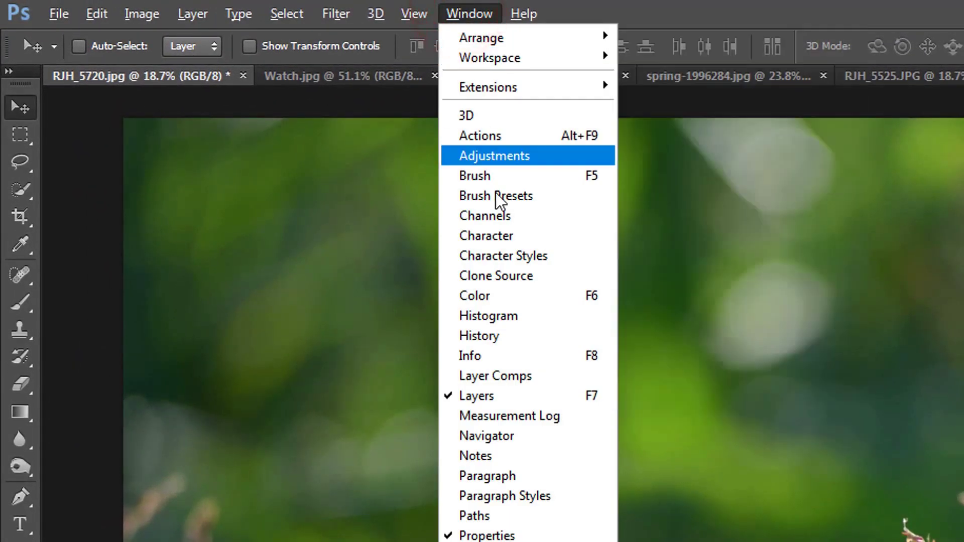
left_click(497, 321)
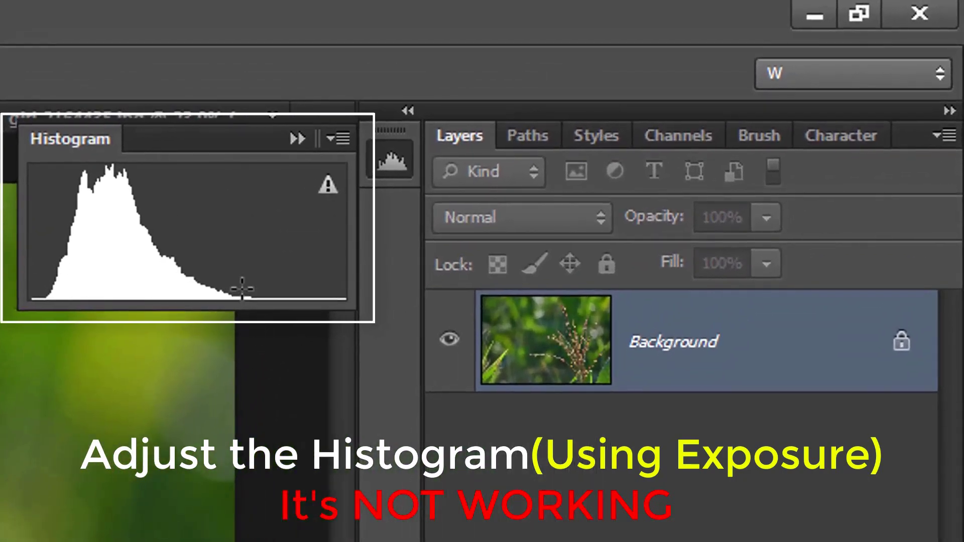
left_click_drag(241, 289, 349, 290)
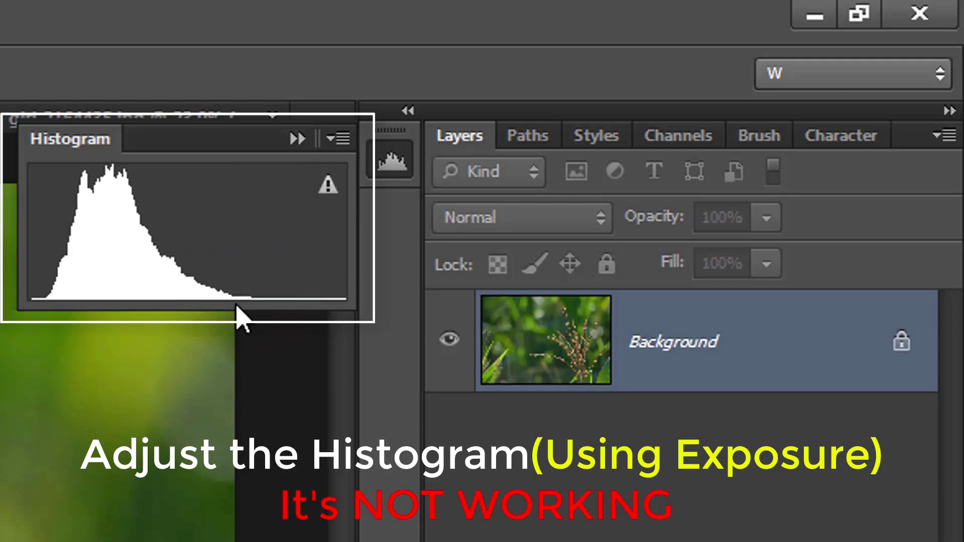
left_click_drag(46, 294, 9, 296)
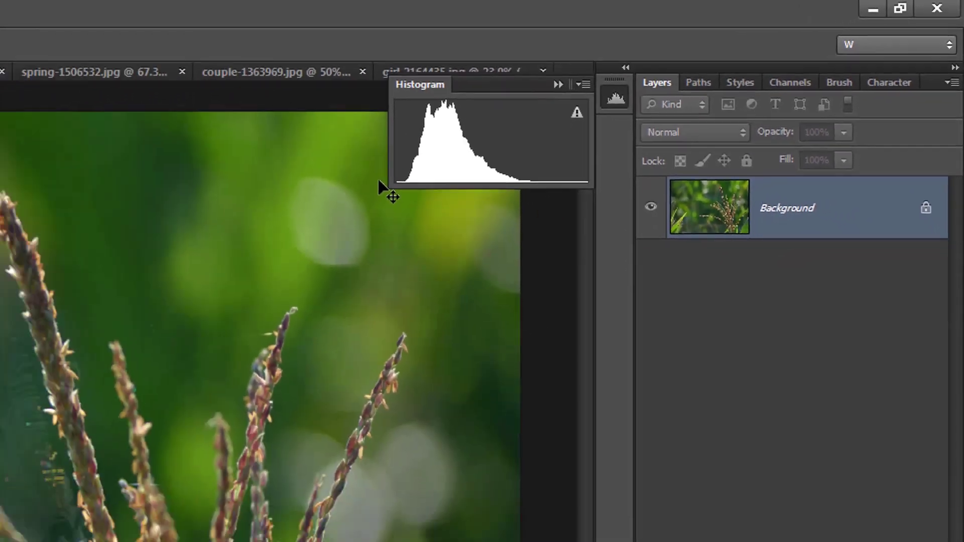
left_click(862, 280)
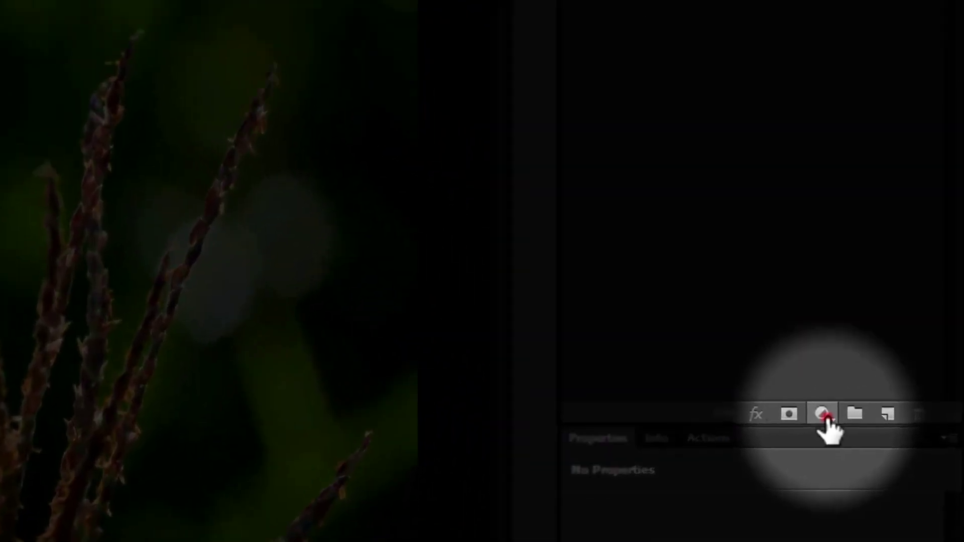
- Add an Exposure adjustment layer, Exposure 1, above the grass photo's Background
left_click(870, 448)
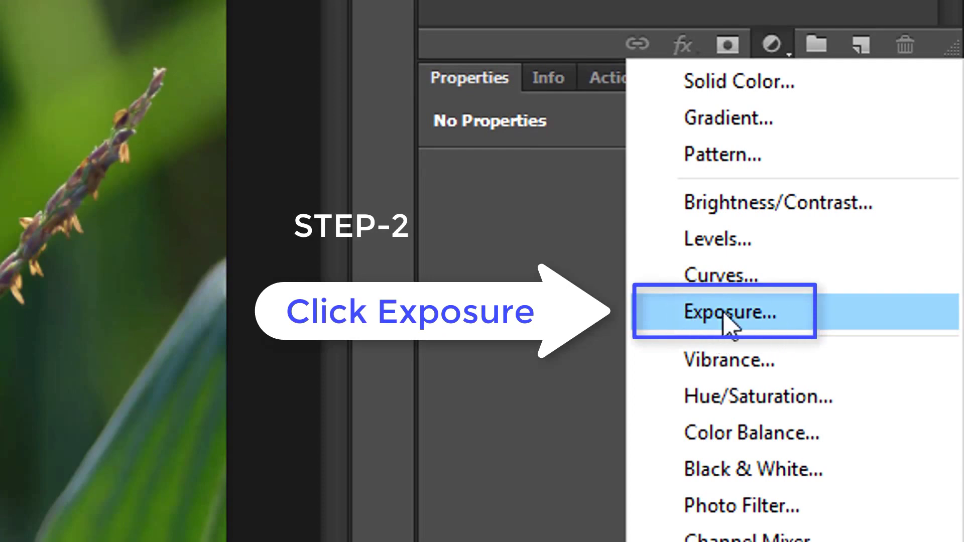
left_click(755, 325)
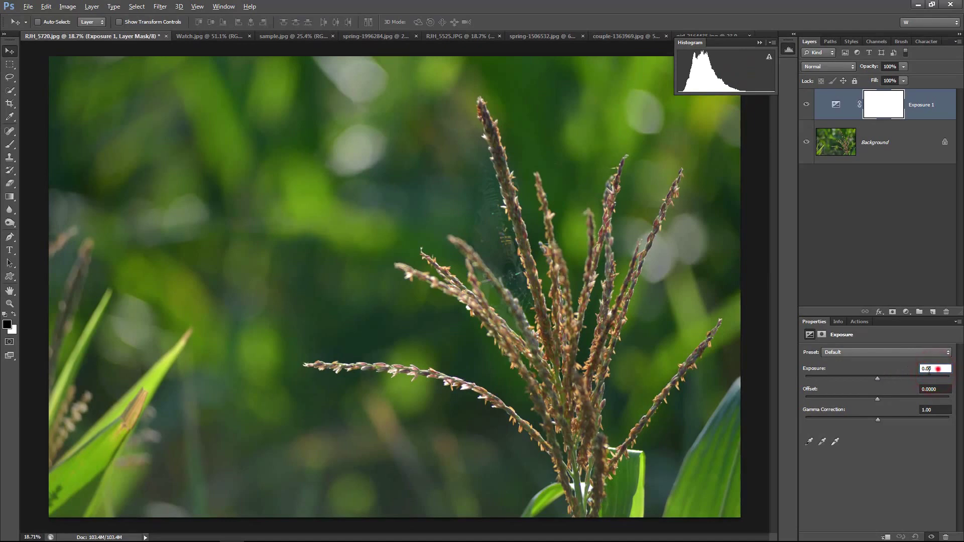
- Raise the Exposure value through +0.53 and +1.03 to brighten the grass photo
key("Up")
key("Up")
key("Up")
key("Up")
key("Up")
key("Up")
key("Up")
key("Up")
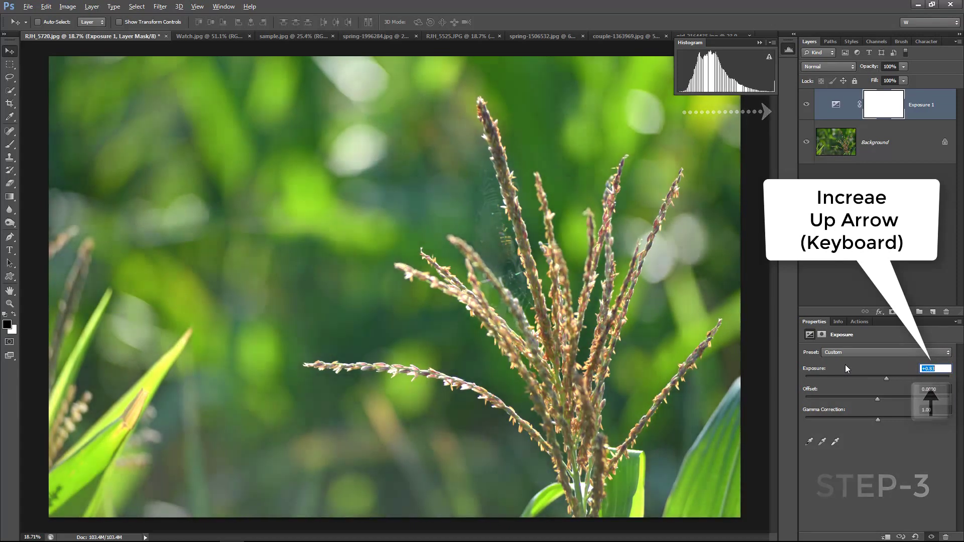
key("shift+Down")
key("shift+Down")
key("shift+Down")
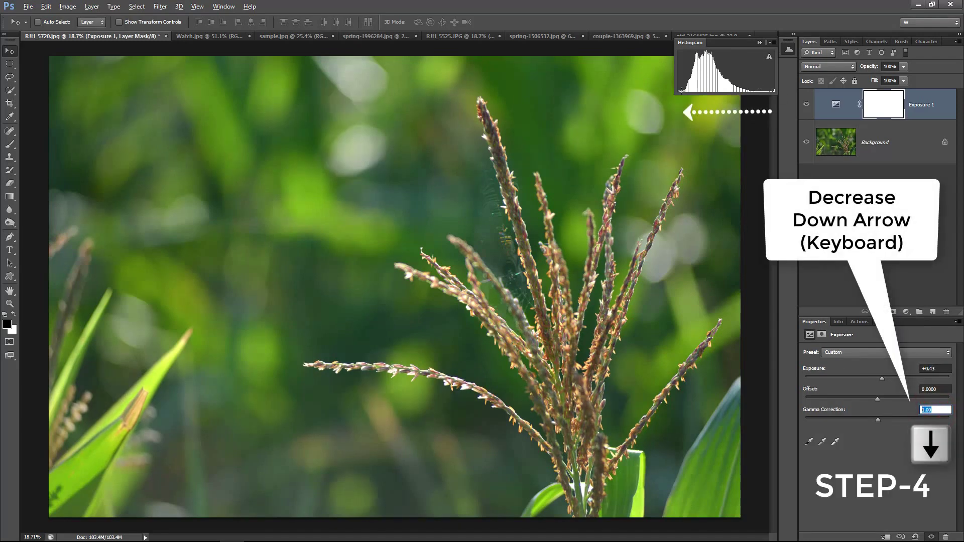
key("shift+Down")
key("shift+Down")
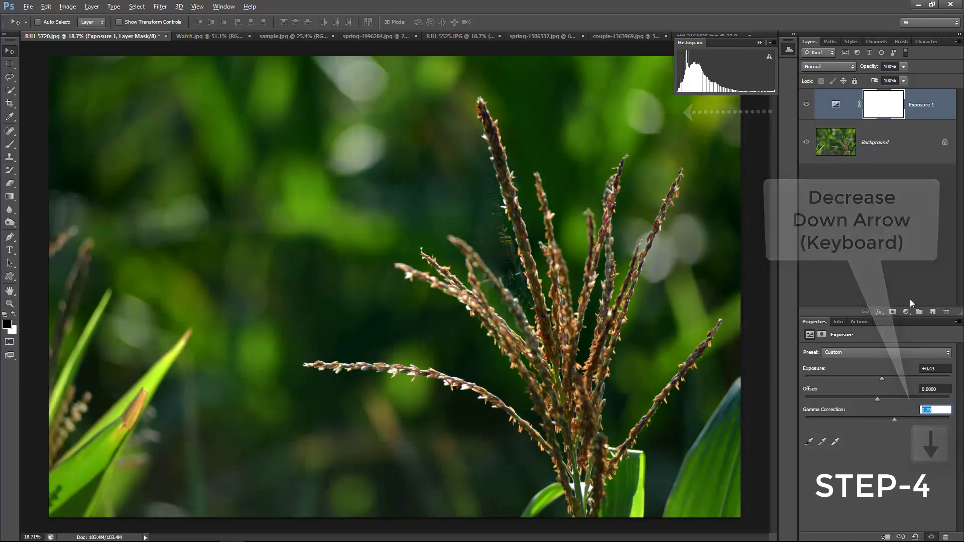
key("shift+Up")
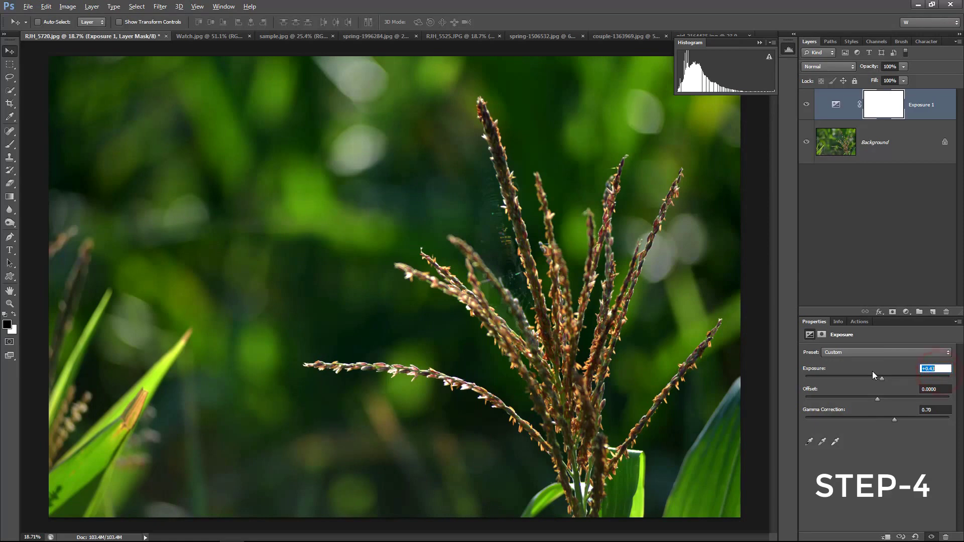
key("shift+Up")
key("shift+Up")
key("shift+Up")
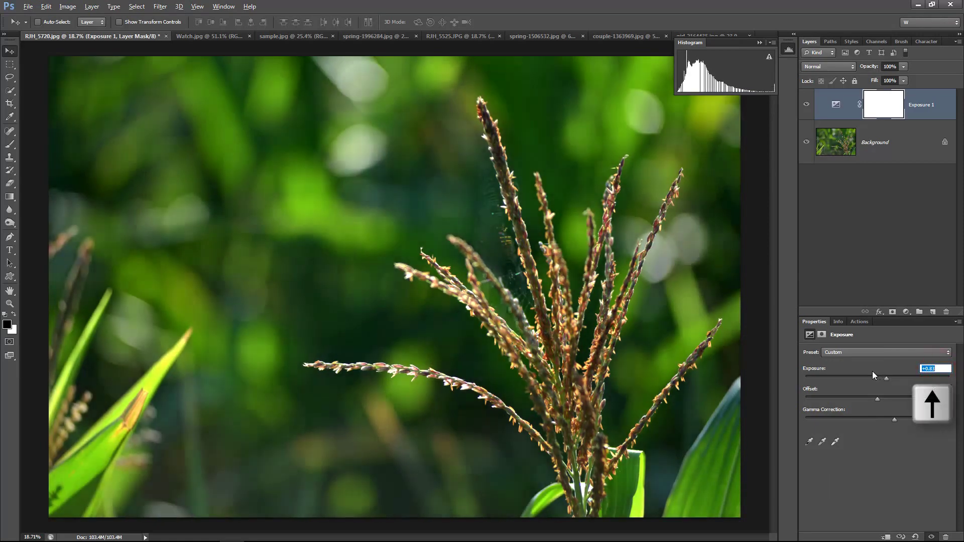
key("shift+Up")
key("shift+Up")
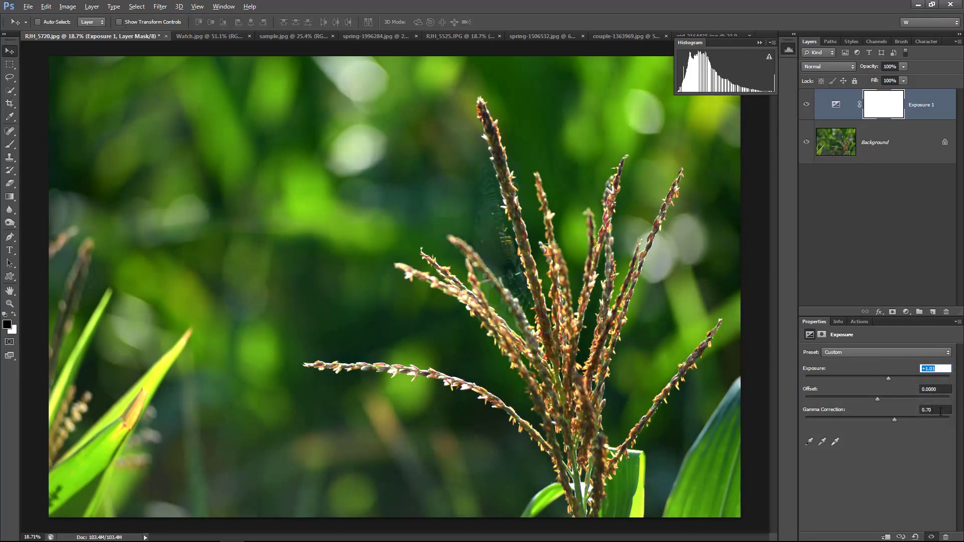
- Bring Exposure to about +1.22 and lower Gamma Correction to deepen the shadows
key("Tab")
key("Tab")
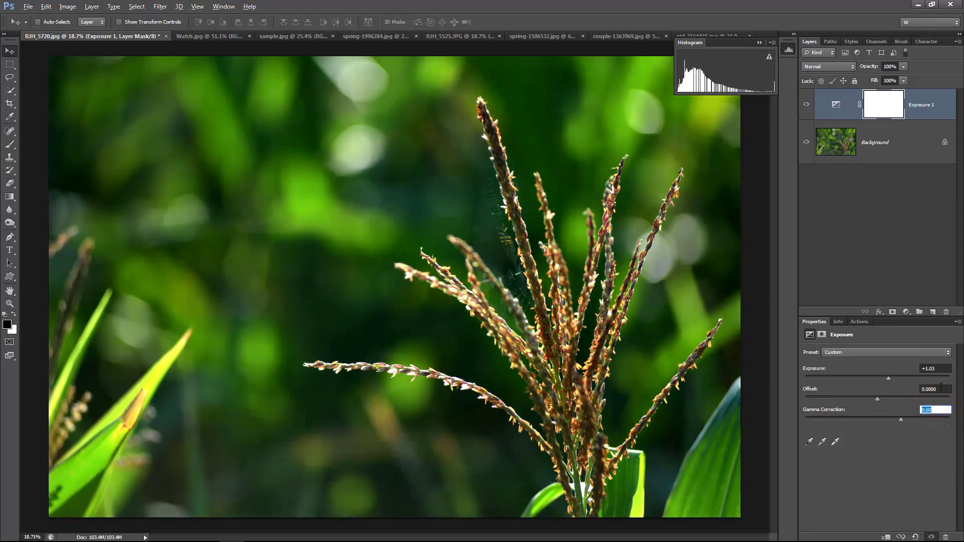
key("shift+Tab")
key("shift+Tab")
key("shift+Up")
key("shift+Up")
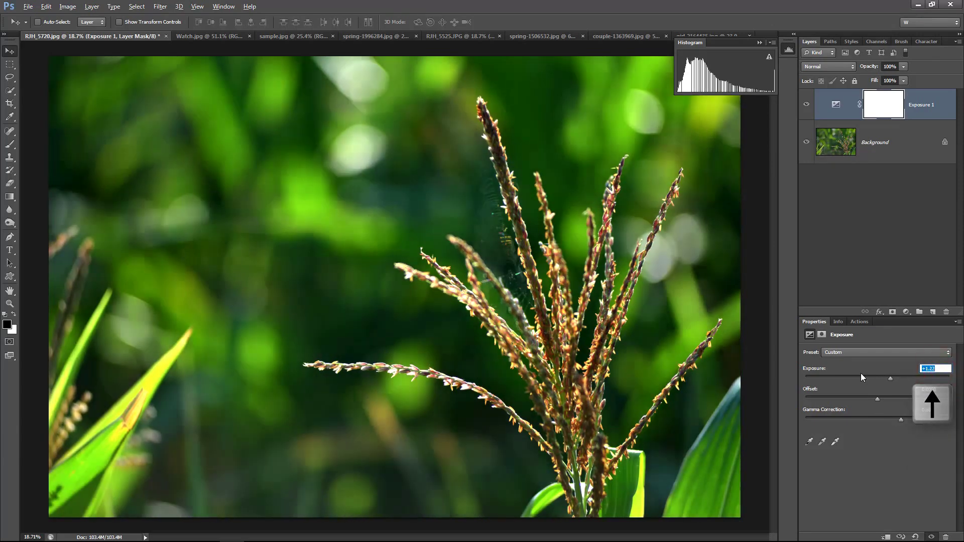
key("Tab")
key("Tab")
key("Down")
key("Down")
key("Down")
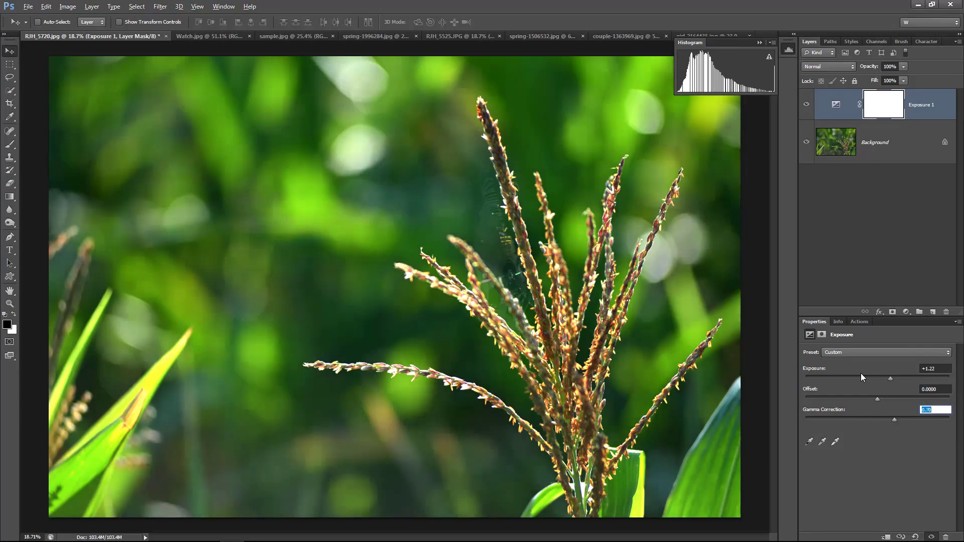
key("Down")
key("Down")
key("Down")
key("Down")
key("Down")
key("Down")
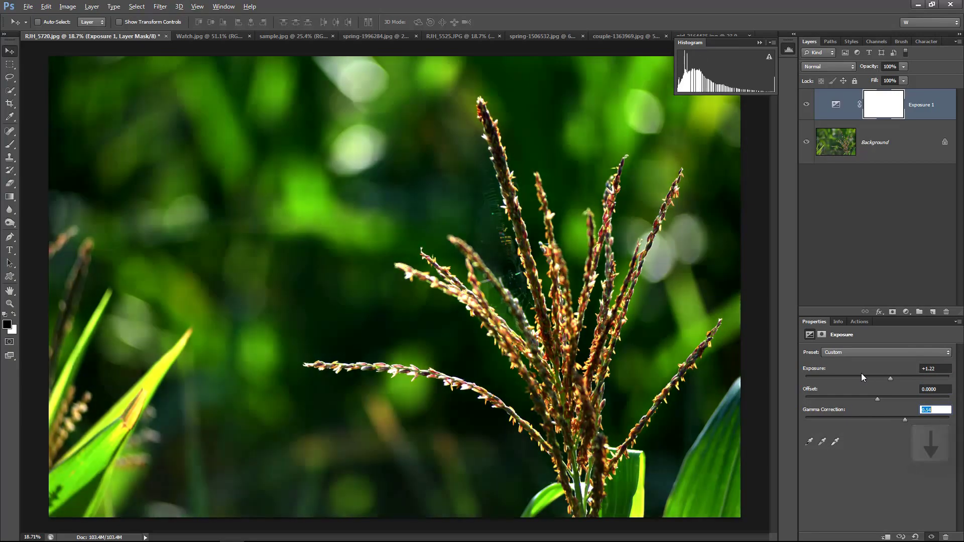
- Compare with Exposure 1 hidden and shown, then set Gamma Correction to 0.57
left_click(807, 106)
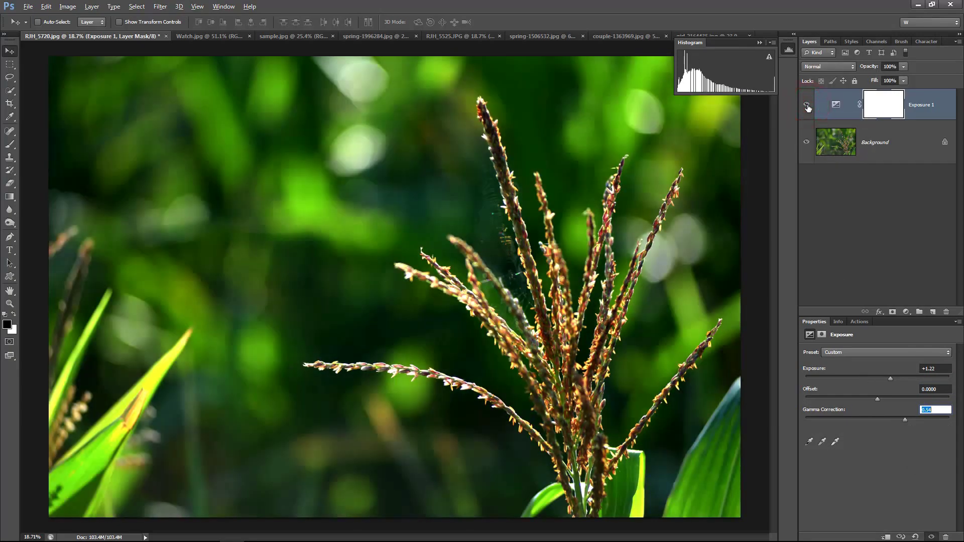
left_click(806, 106)
left_click(897, 418)
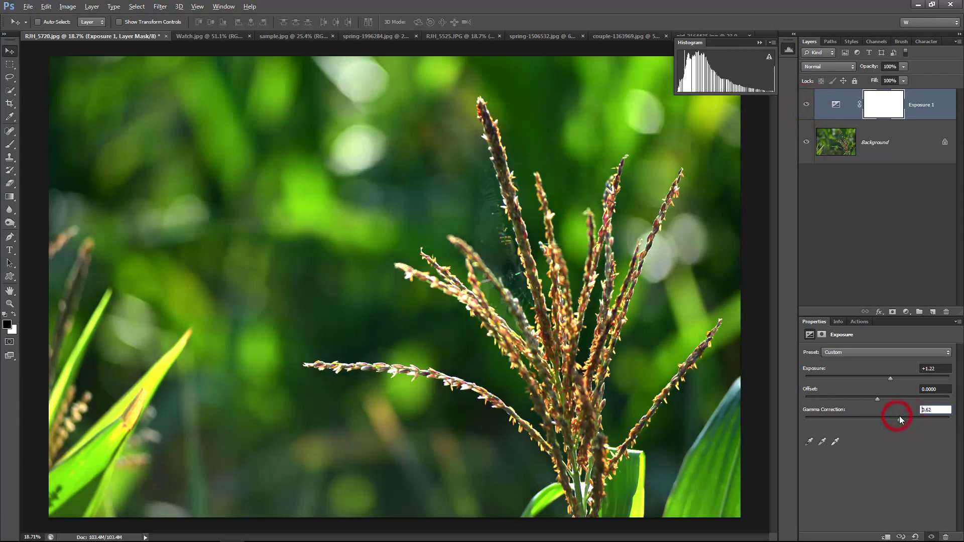
left_click(901, 419)
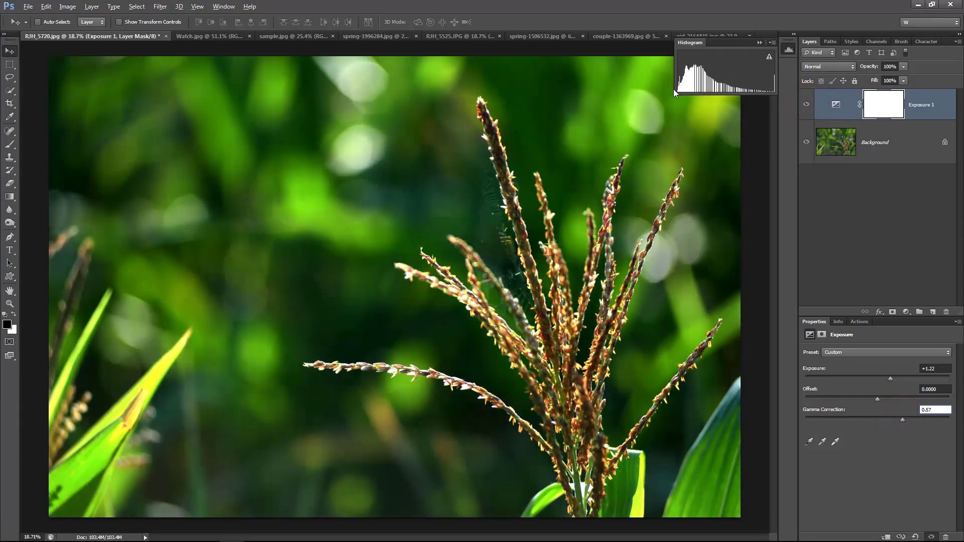
- Zoom to 78% on the flower spikes, compare with and without Exposure 1, then fit the photo on screen
key("z")
left_click_drag(560, 326, 793, 404)
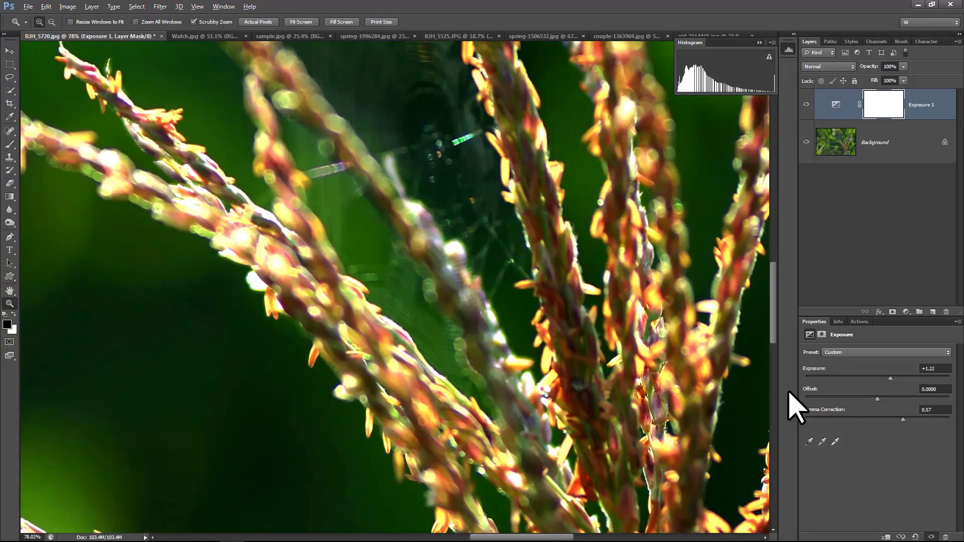
left_click(806, 104)
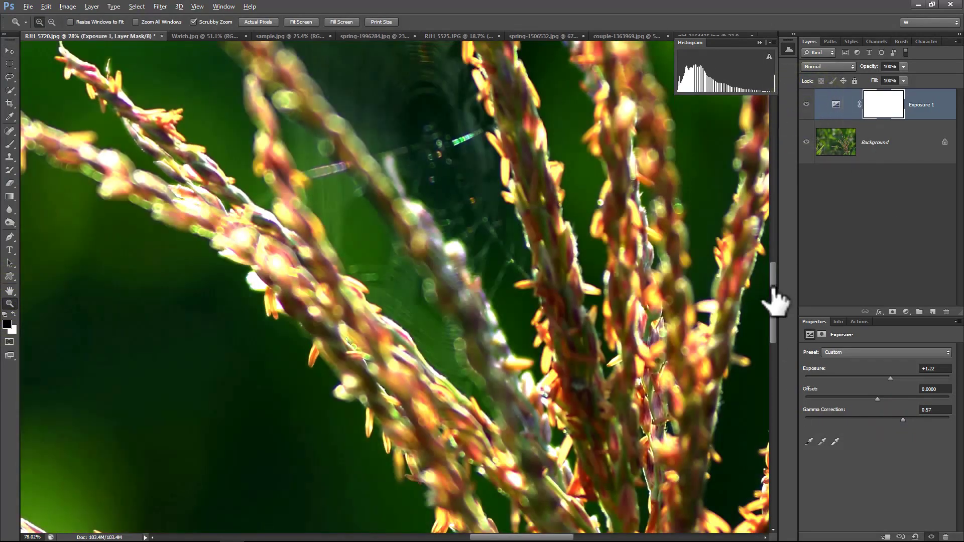
left_click_drag(773, 297, 780, 392)
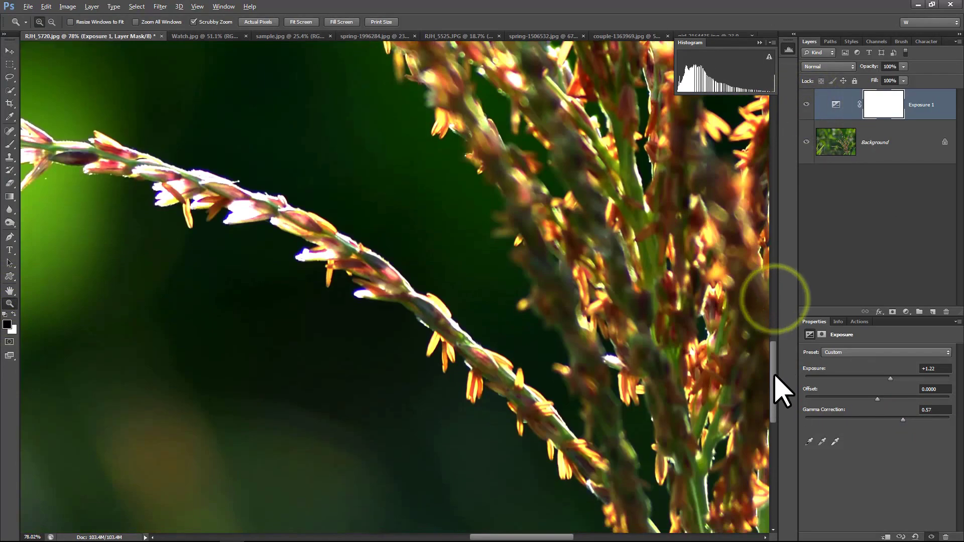
left_click(806, 105)
left_click_drag(540, 536, 430, 537)
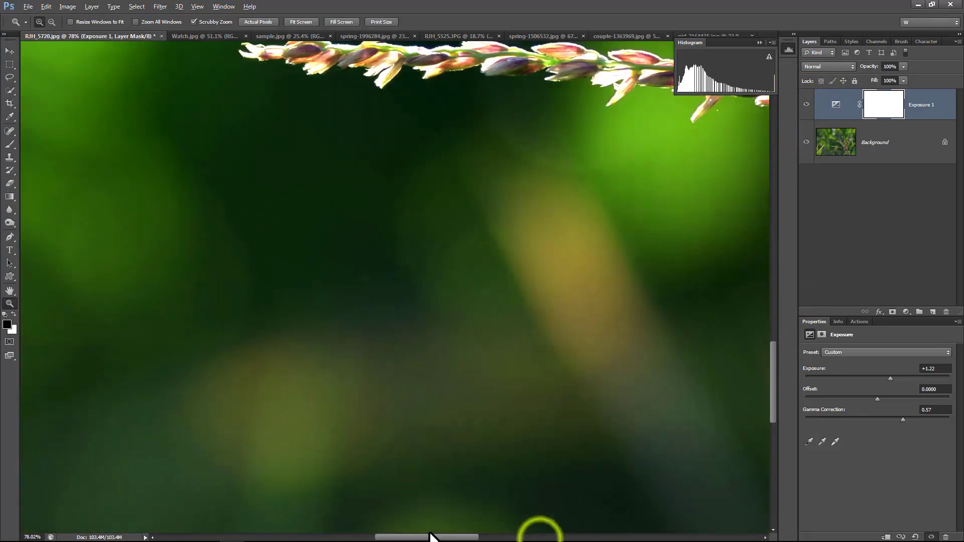
left_click_drag(773, 389, 774, 355)
left_click(806, 105)
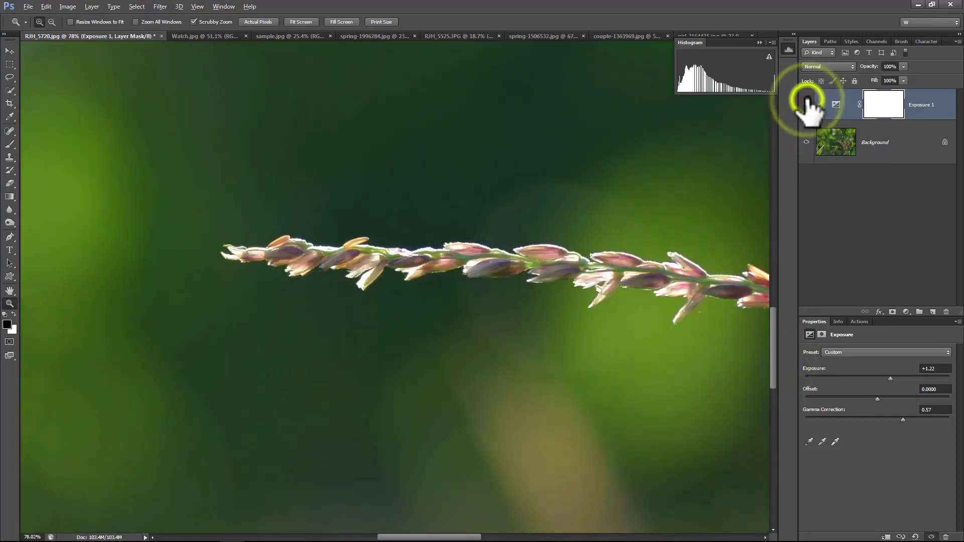
left_click(265, 23)
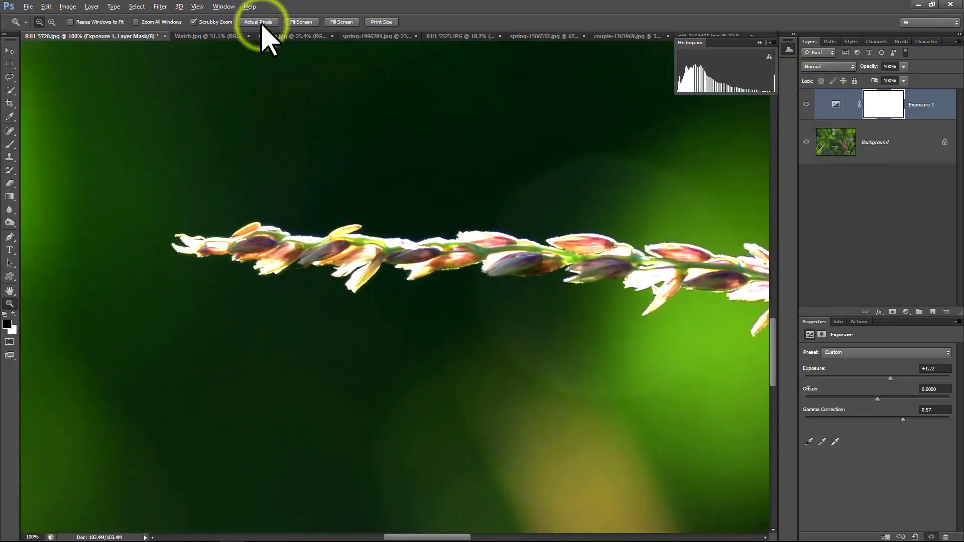
left_click(307, 22)
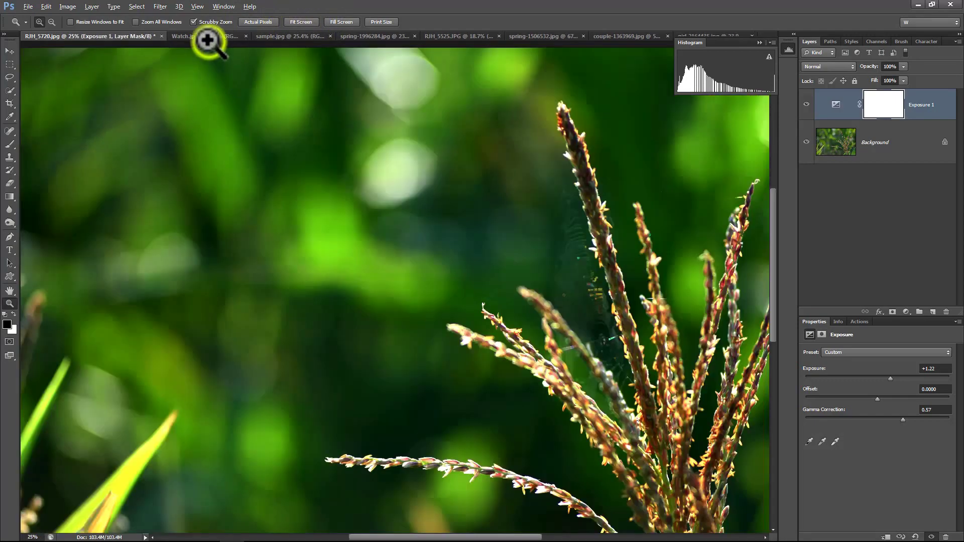
- Switch to Watch.jpg, zoom in on the dial, and add an Exposure adjustment layer
left_click(206, 38)
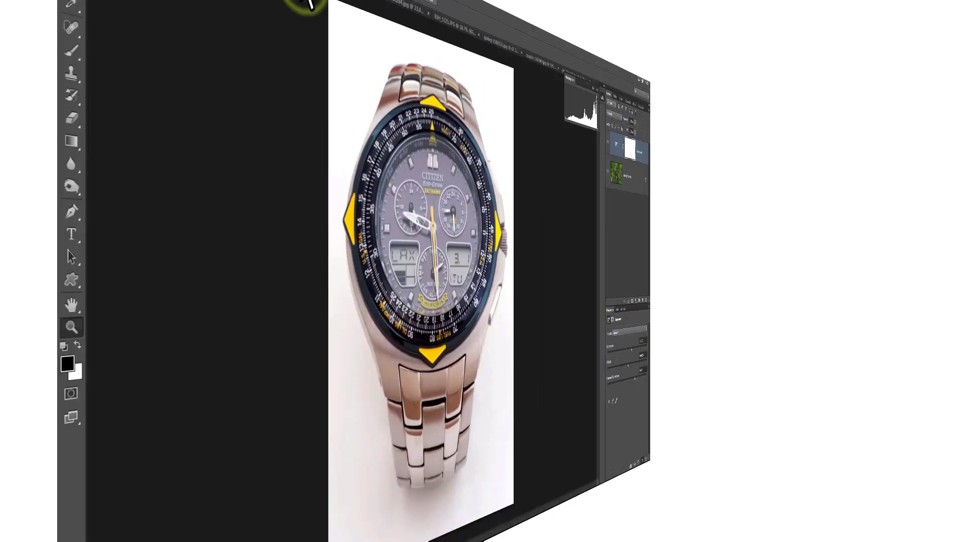
left_click_drag(413, 230, 424, 261)
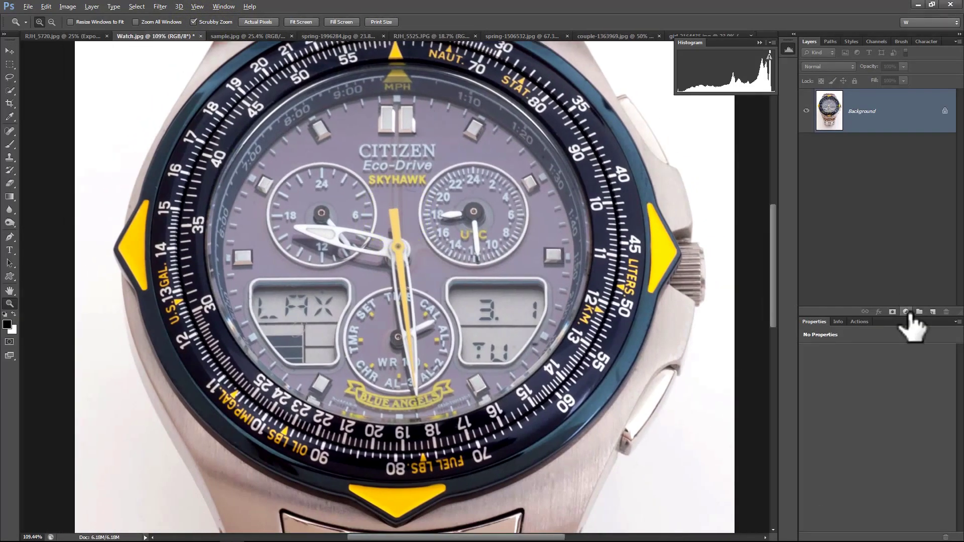
left_click(906, 312)
left_click(898, 395)
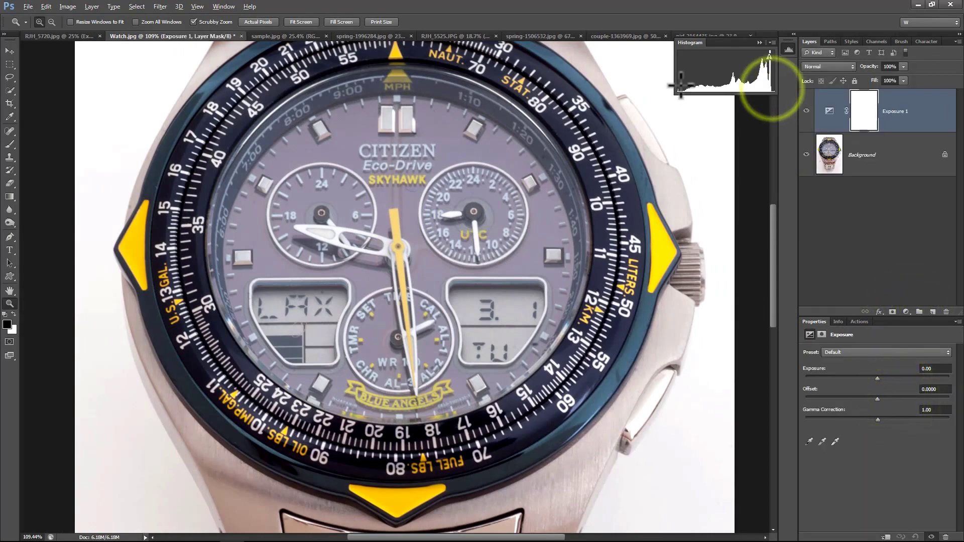
- Set the watch's Exposure to +0.17 and Gamma Correction to 0.80
left_click_drag(877, 378, 879, 379)
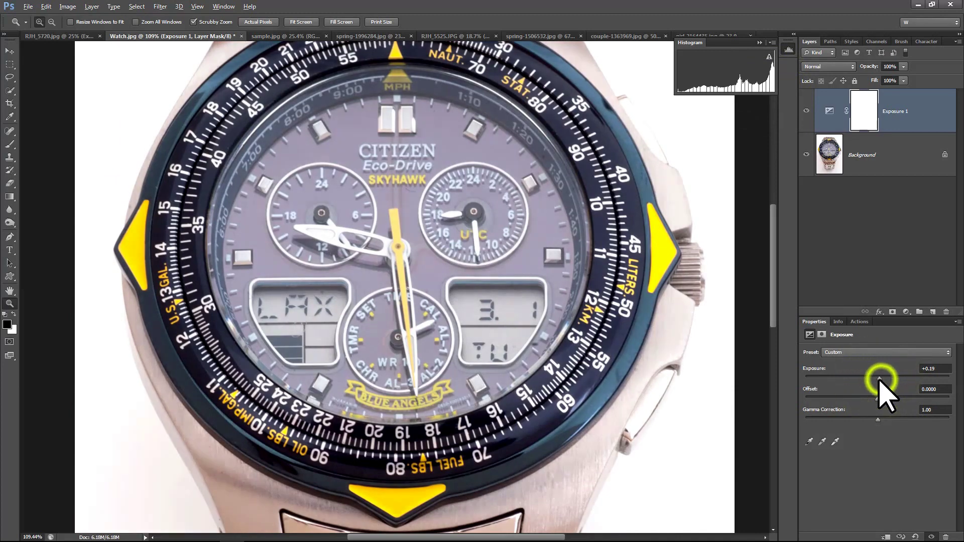
left_click(936, 368)
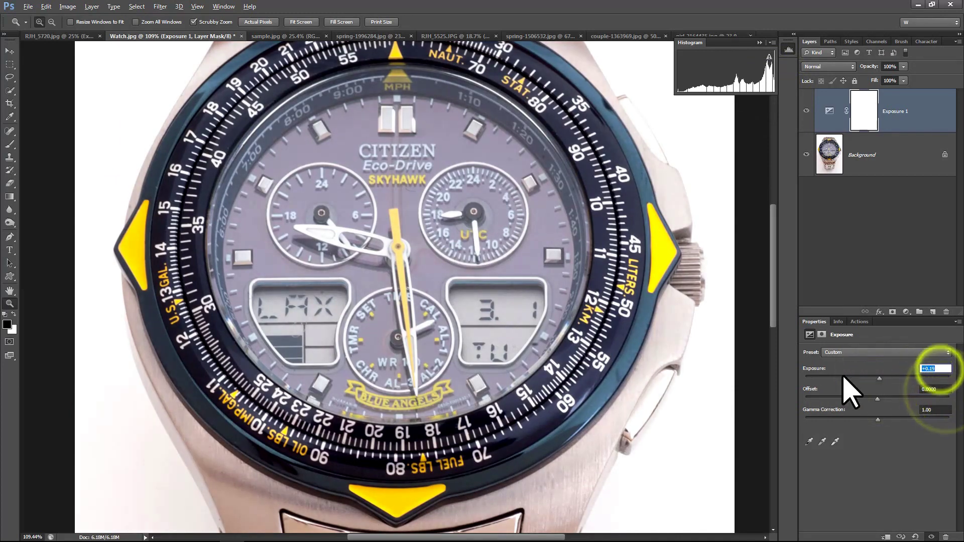
left_click(933, 409)
type("0.9")
key("Return")
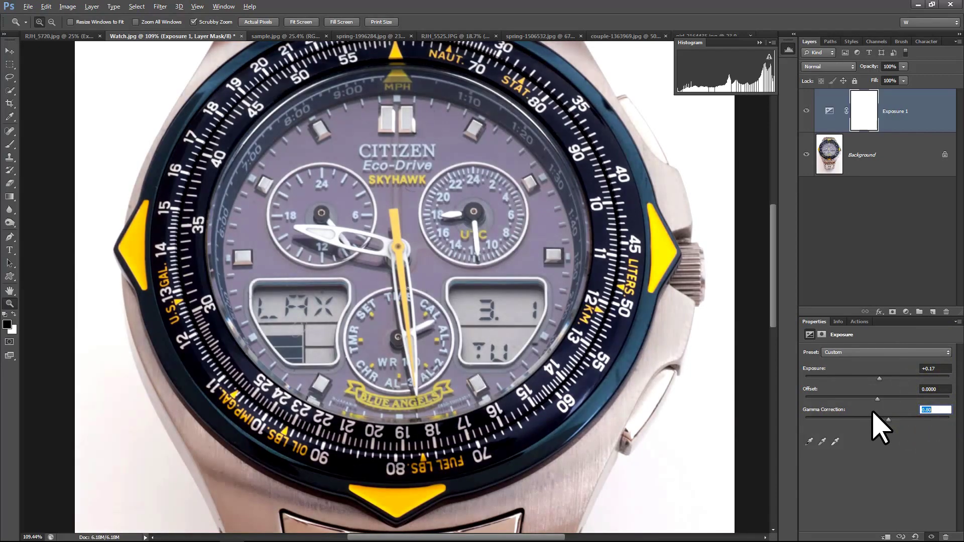
key("Up")
- Compare the strap and watch face with Exposure 1 on and off, fitting the photo on screen
left_click(806, 110)
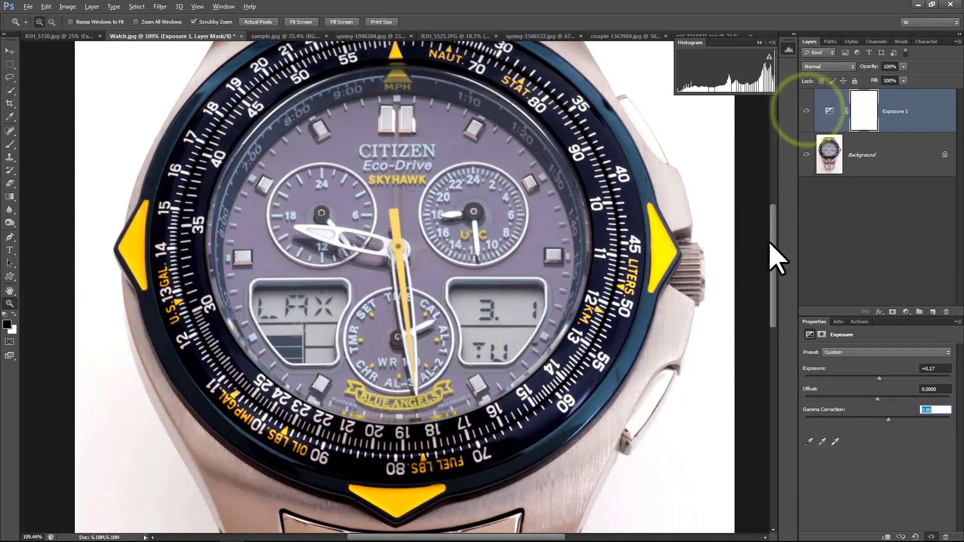
left_click_drag(770, 232, 776, 314)
left_click(806, 111)
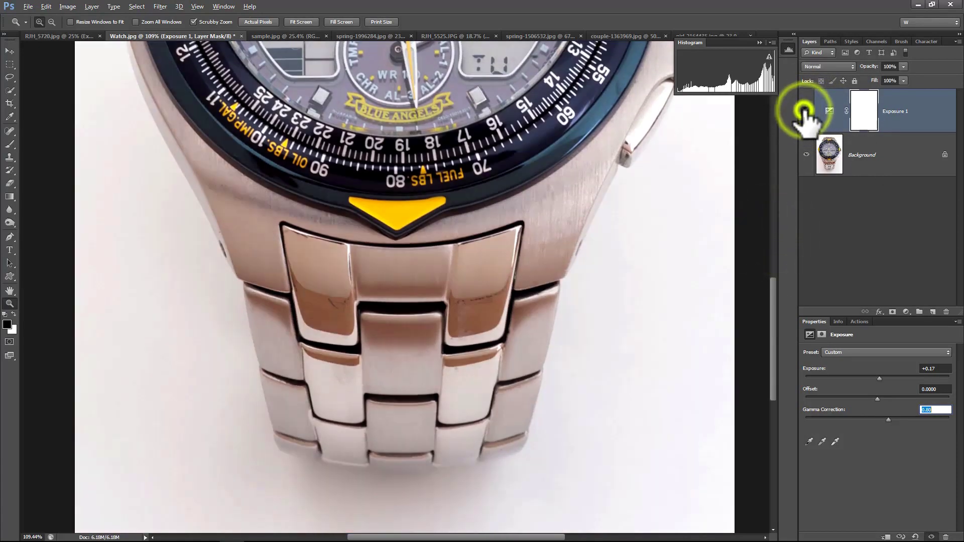
left_click_drag(773, 304, 773, 201)
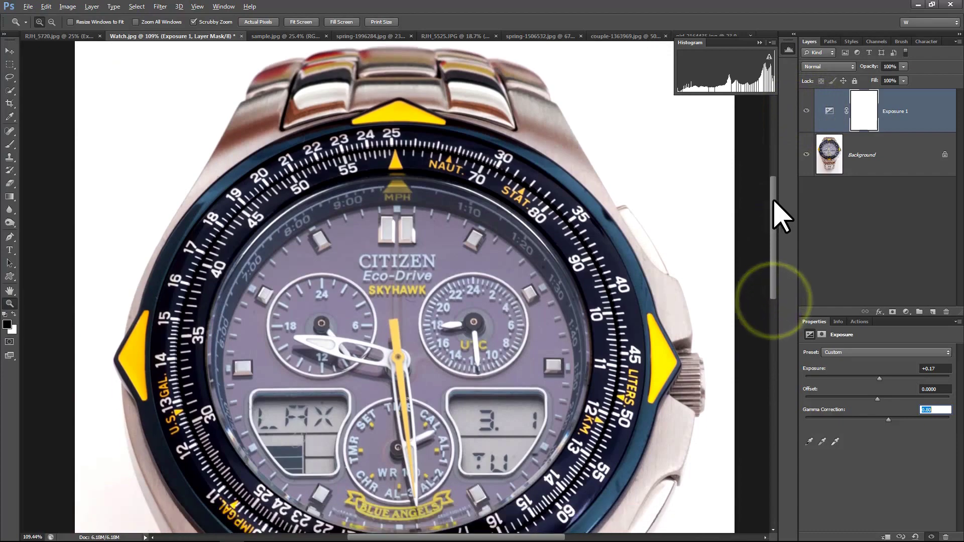
left_click(806, 110)
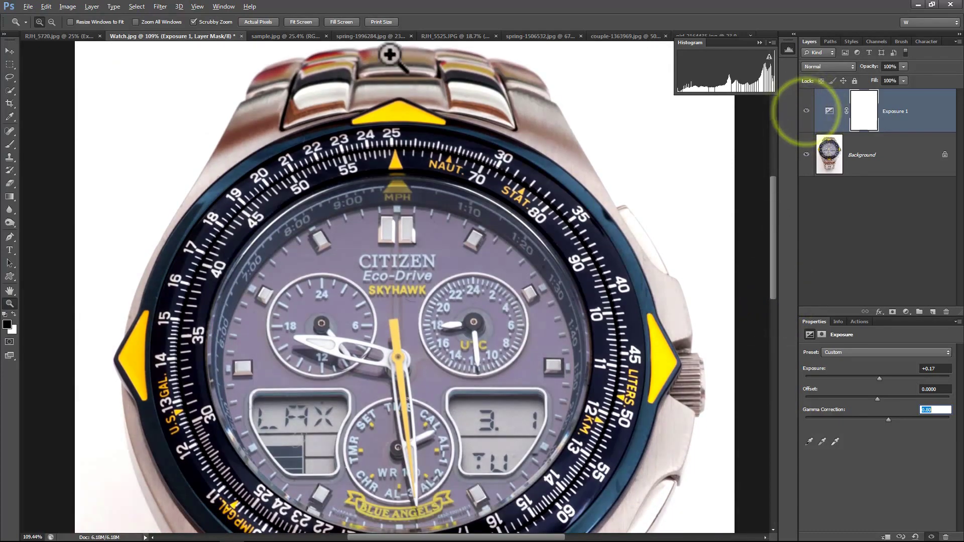
left_click(301, 22)
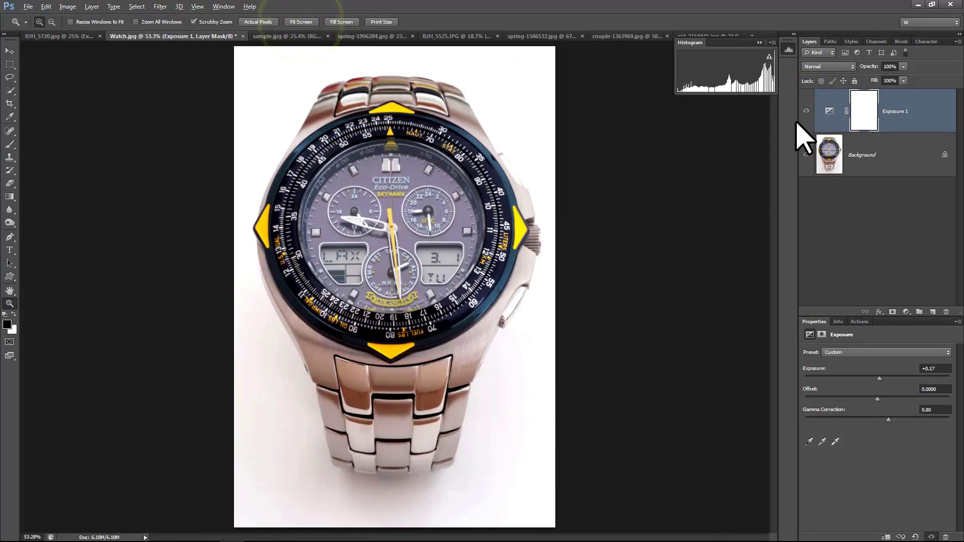
left_click(806, 111)
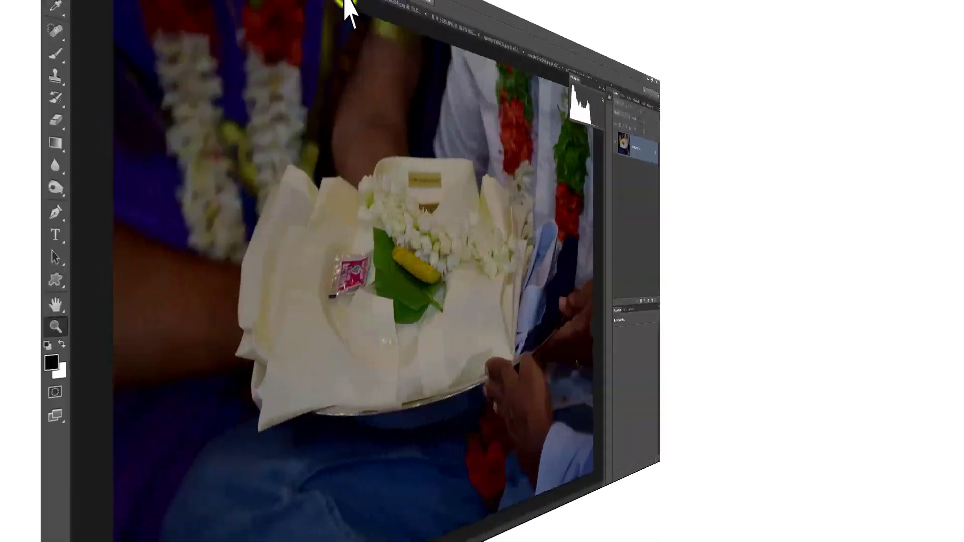
- Switch to the dark sample.jpg photo and add an Exposure adjustment layer
left_click(261, 37)
left_click(735, 86)
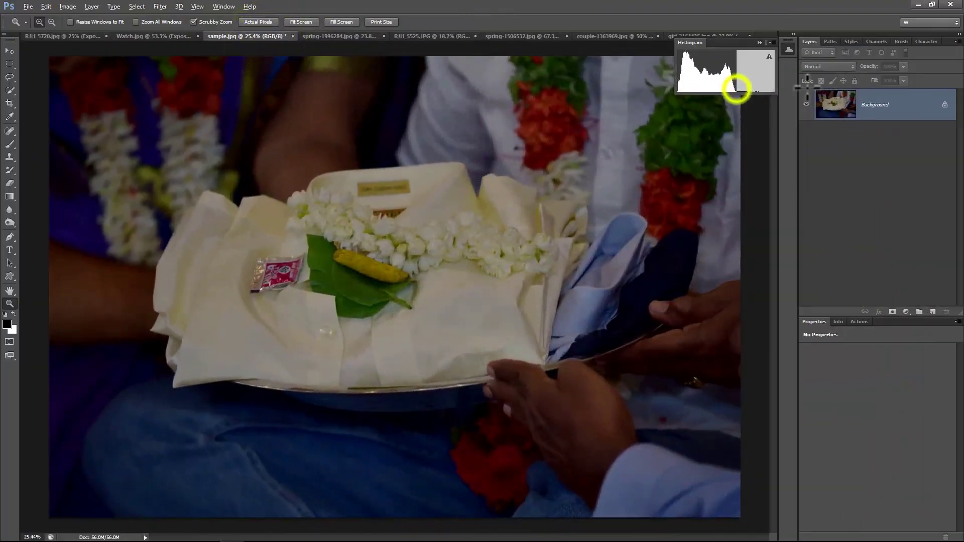
left_click(906, 312)
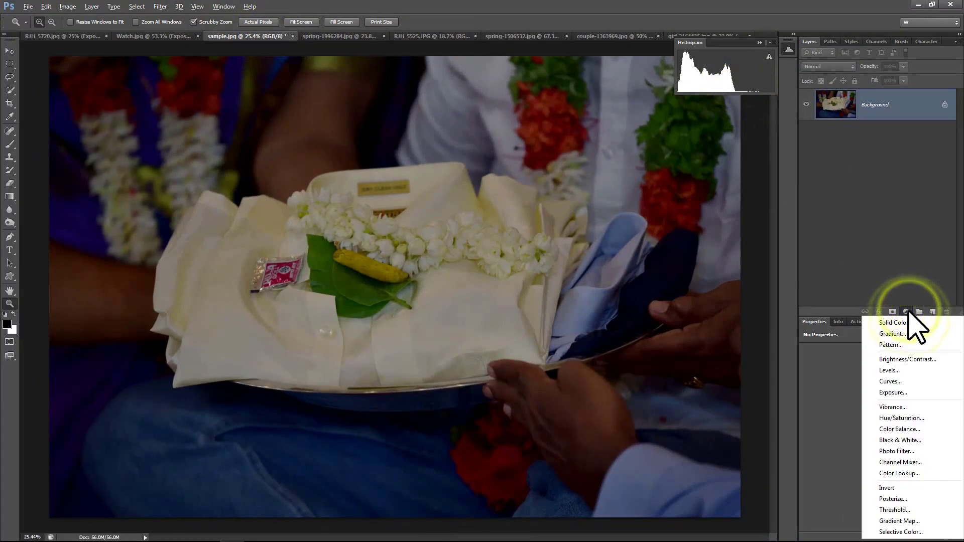
left_click(914, 396)
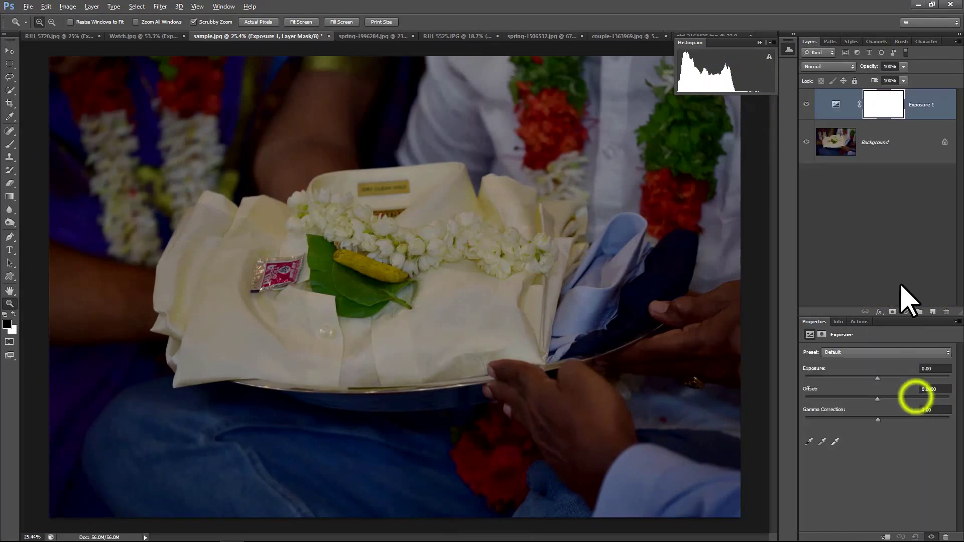
- Raise Exposure to +1.69, compare before and after, and zoom in on the tray's leaf
left_click(934, 369)
key("Up")
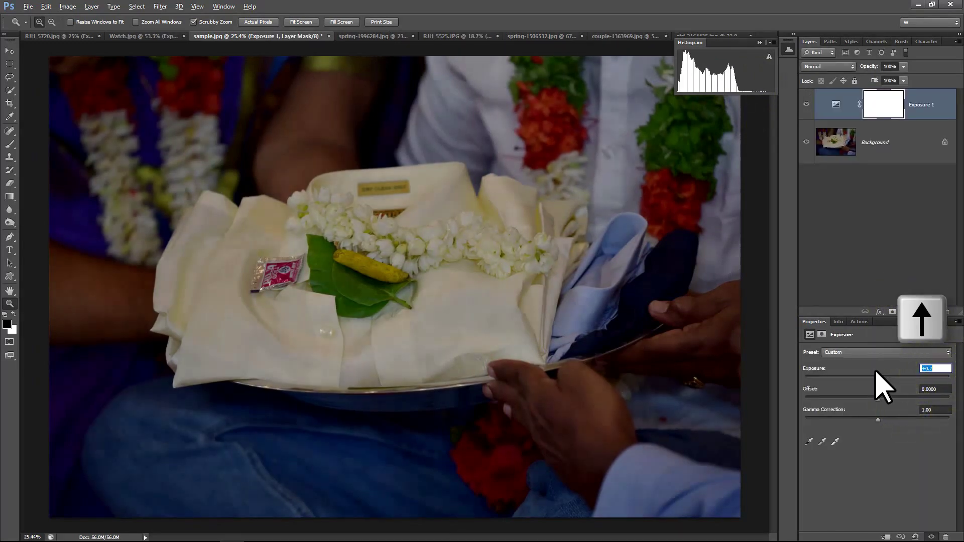
key("Up")
key("Up")
key("Up")
key("Up")
key("Up")
key("Up")
key("Up")
key("Up")
key("Up")
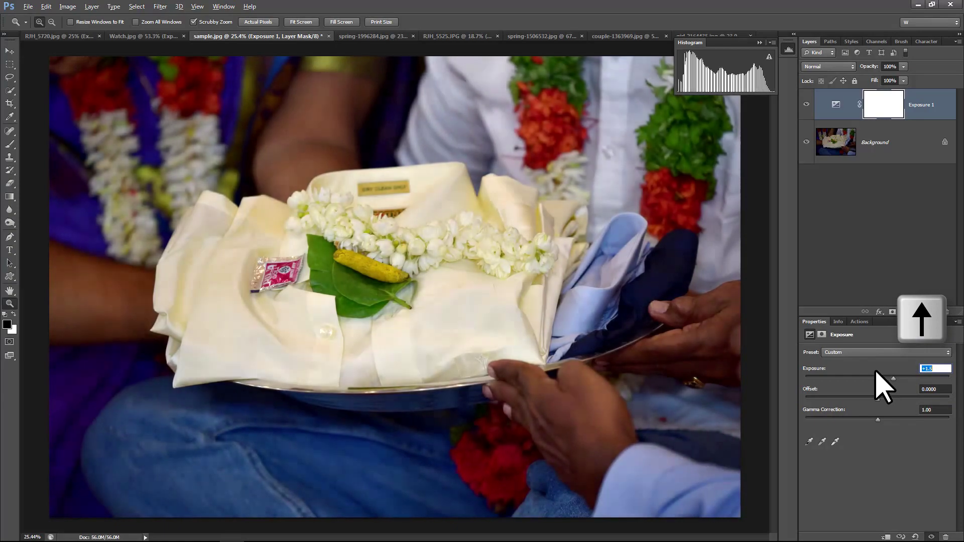
key("Up")
key("Up")
key("Up")
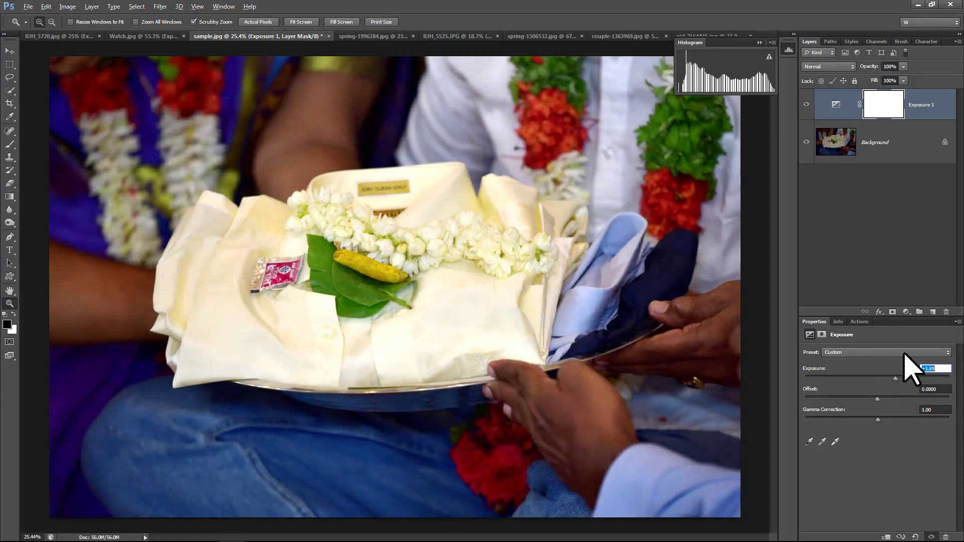
left_click(807, 105)
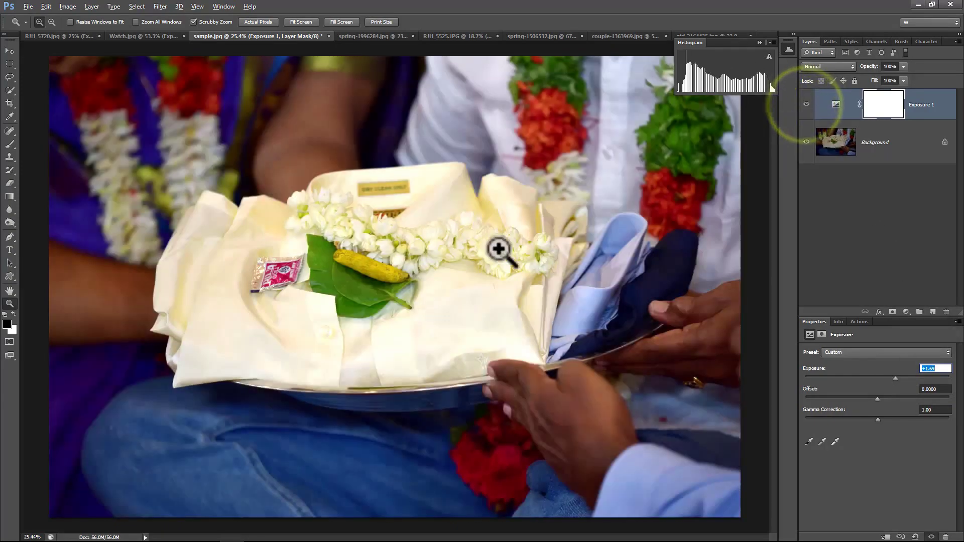
mouse_move(348, 287)
left_mouse_down()
mouse_move(430, 377)
mouse_move(404, 348)
left_mouse_up()
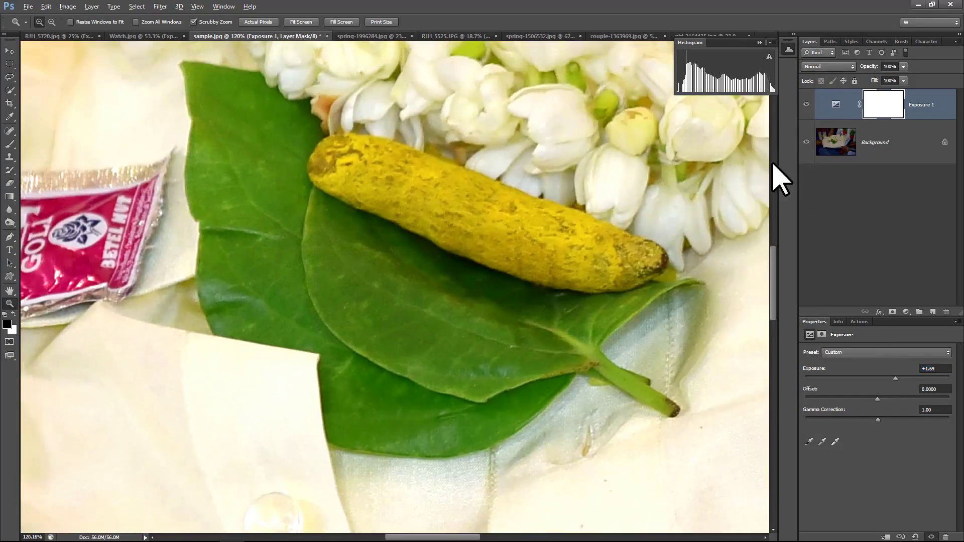
- Toggle Exposure 1 to compare the leaf and flowers up close
left_click(806, 105)
left_click(806, 104)
scroll(419, 534, "right", 5)
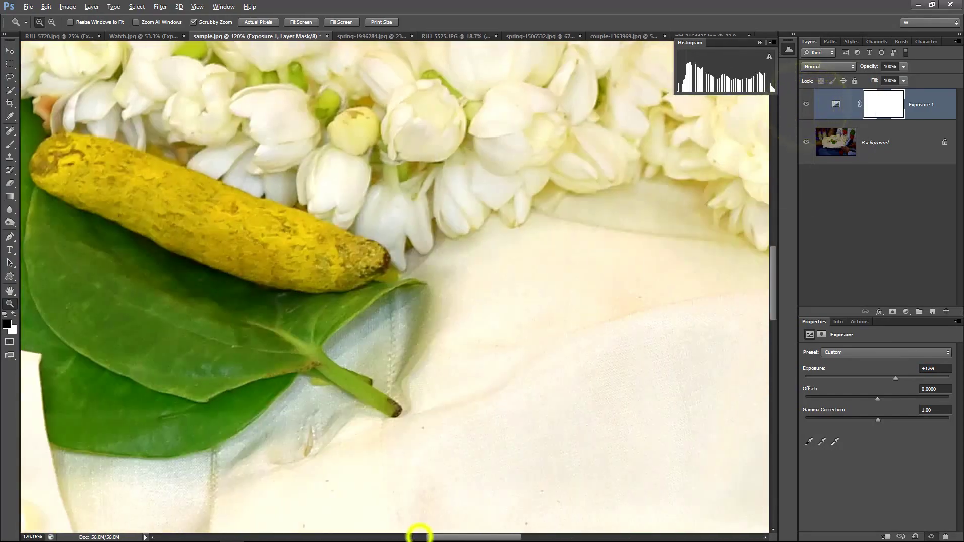
scroll(419, 534, "right", 5)
left_click(806, 105)
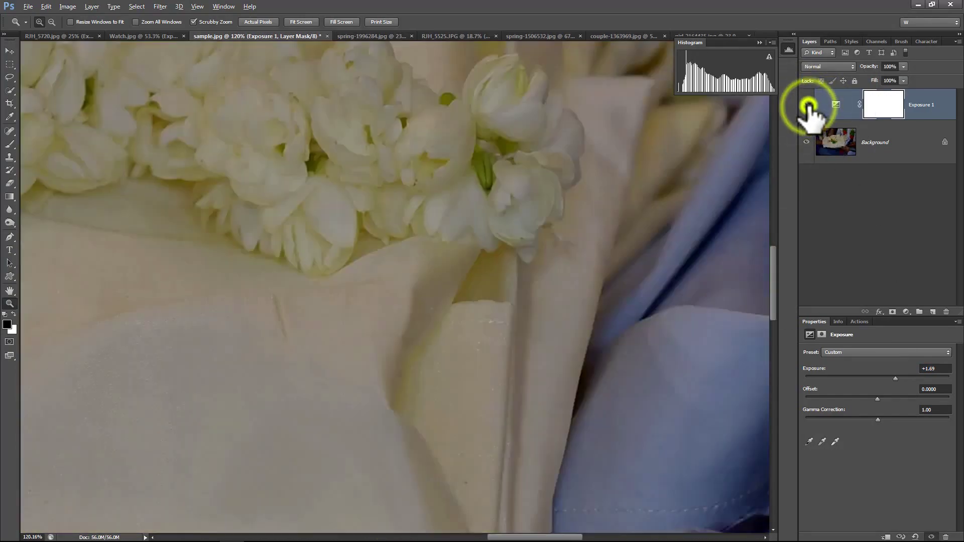
left_click(806, 104)
- Compare the cloth, hand and blue shirt with and without Exposure 1, then fit the photo on screen
left_click_drag(772, 274, 764, 348)
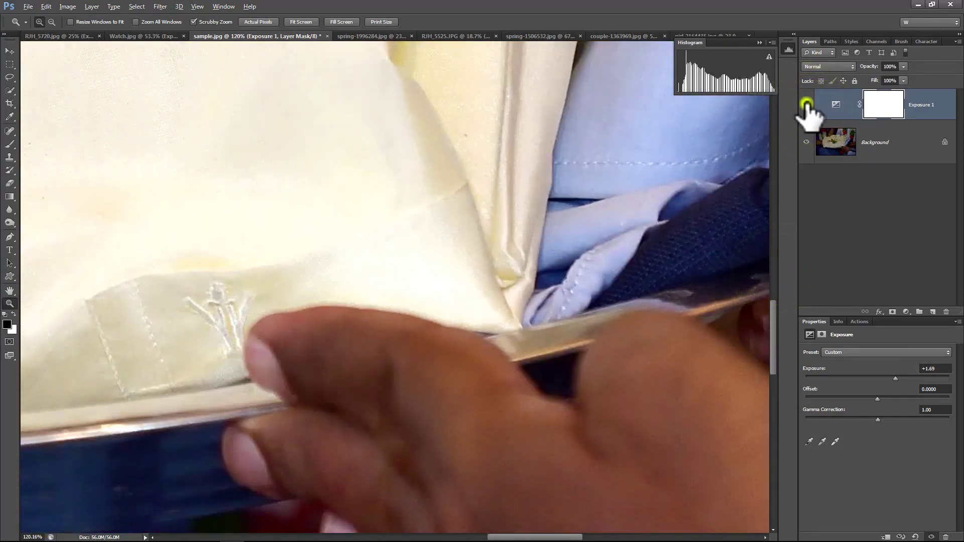
left_click(806, 104)
mouse_move(773, 324)
left_mouse_down()
mouse_move(776, 301)
mouse_move(771, 311)
left_mouse_up()
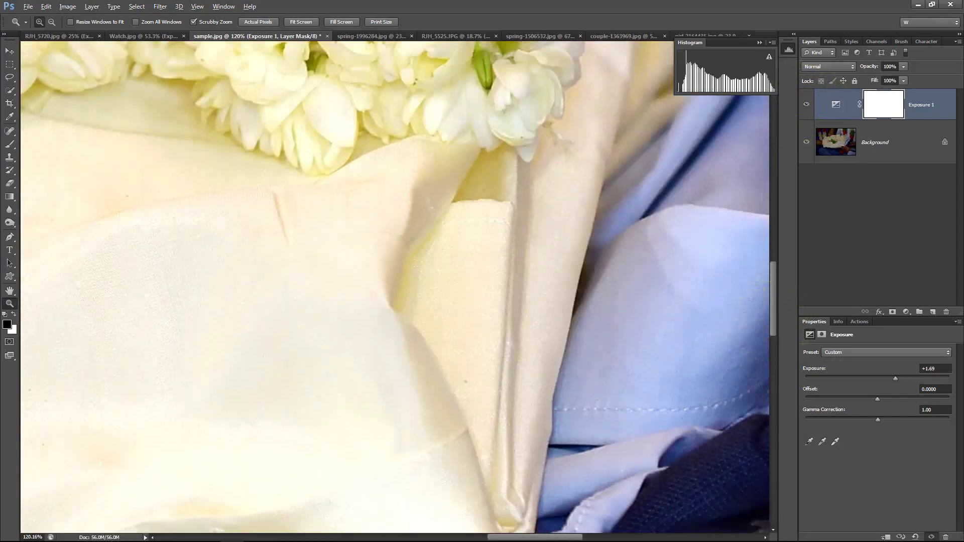
left_click_drag(535, 537, 598, 538)
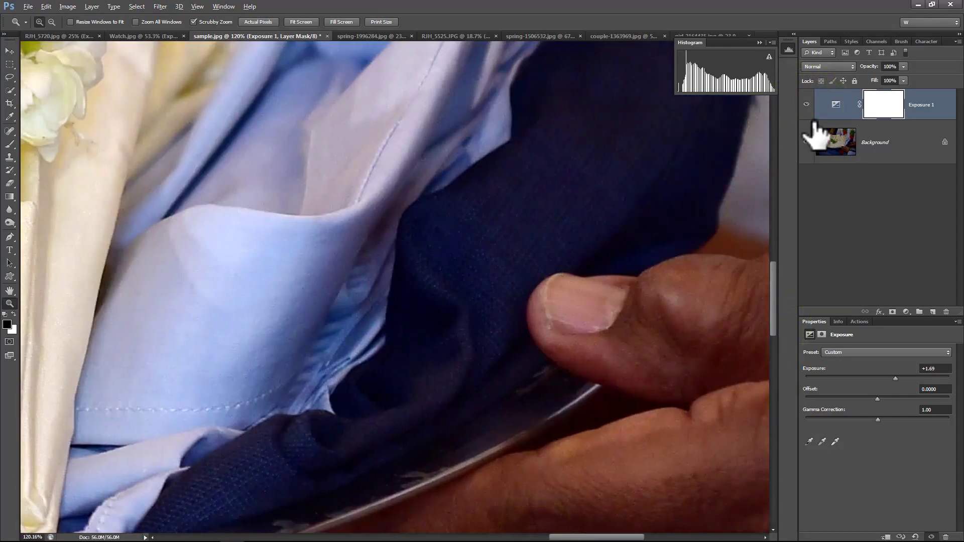
left_click(806, 104)
left_click(307, 22)
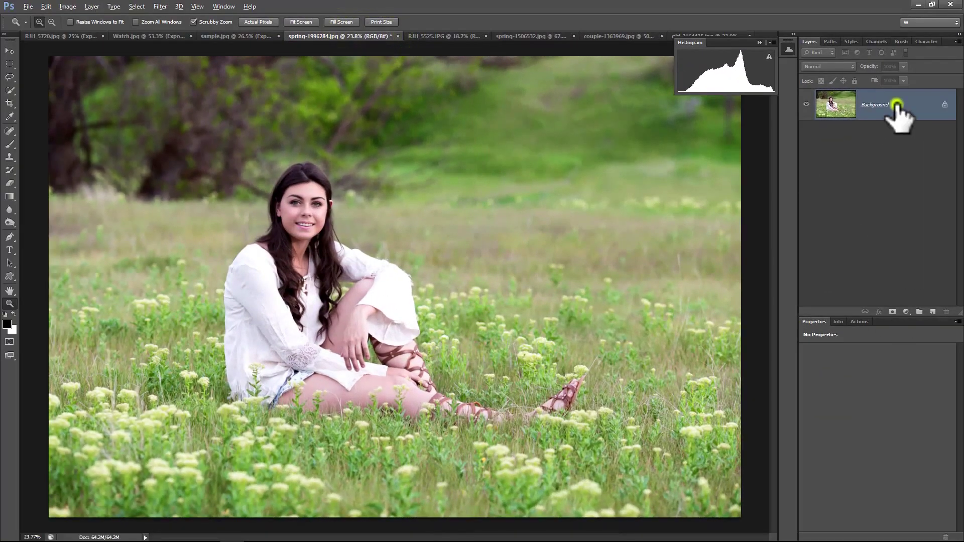
- Add Exposure 1 to the spring photo with Gamma Correction 0.63 and Exposure +0.1, then target its mask
left_click(906, 312)
left_click(916, 394)
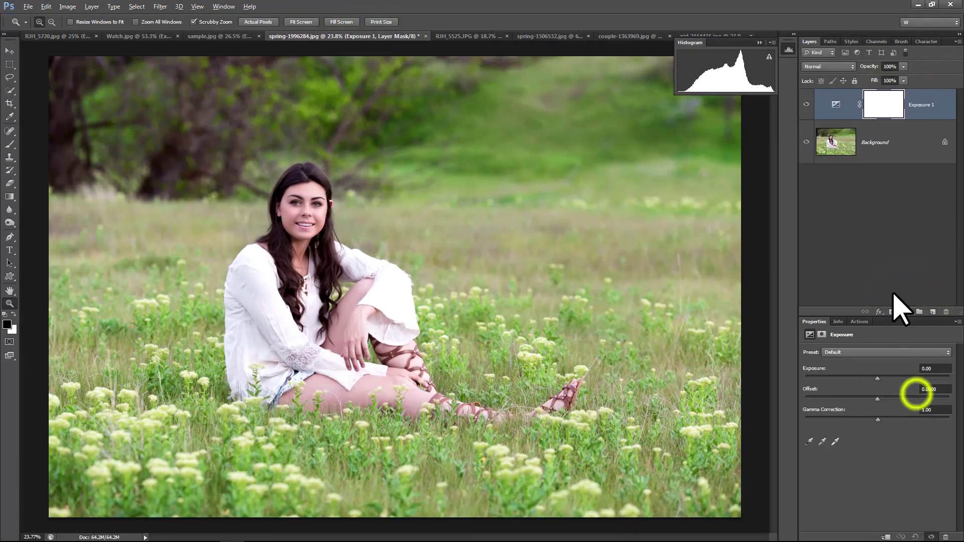
left_click(935, 410)
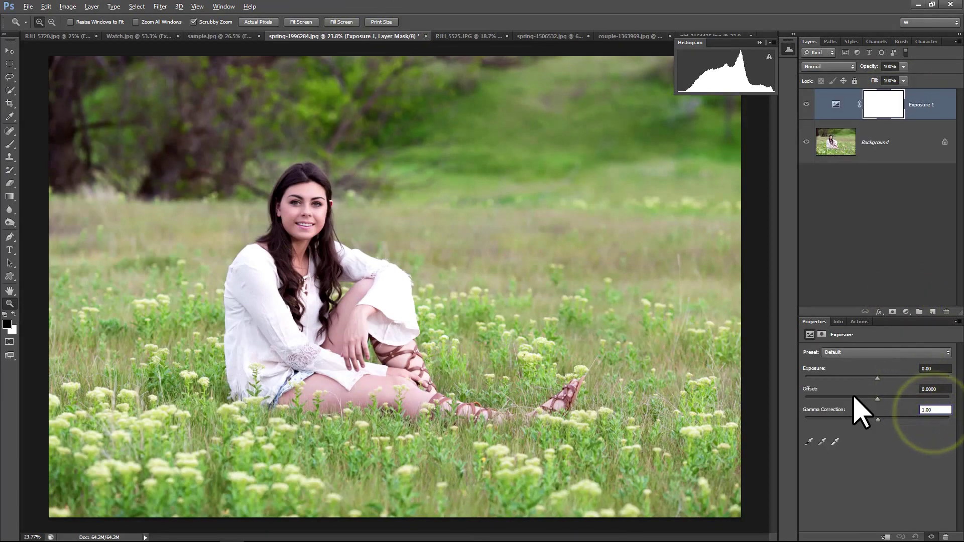
key("Down")
key("Down")
key("Down")
key("Down")
key("Down")
key("Down")
key("Down")
key("Down")
key("Down")
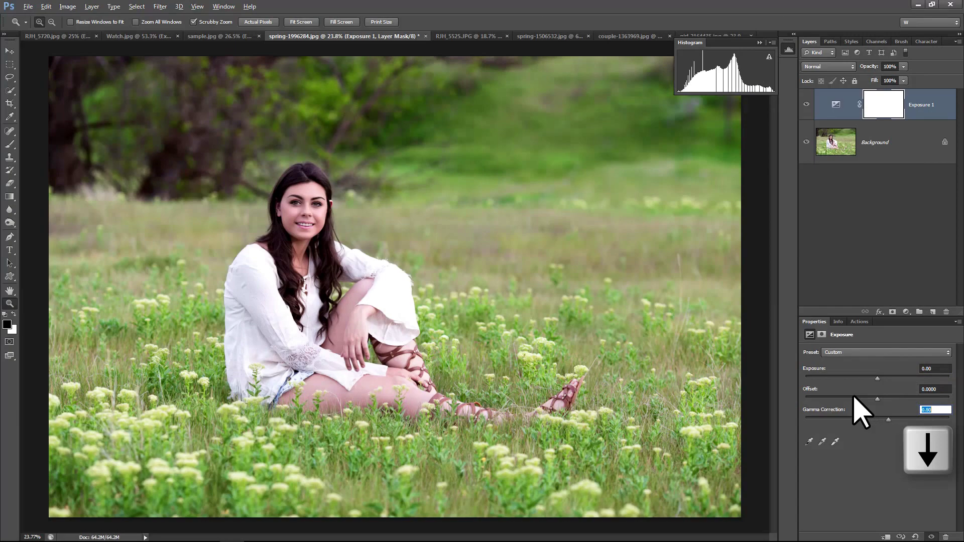
key("Down")
key("Down")
key("Down")
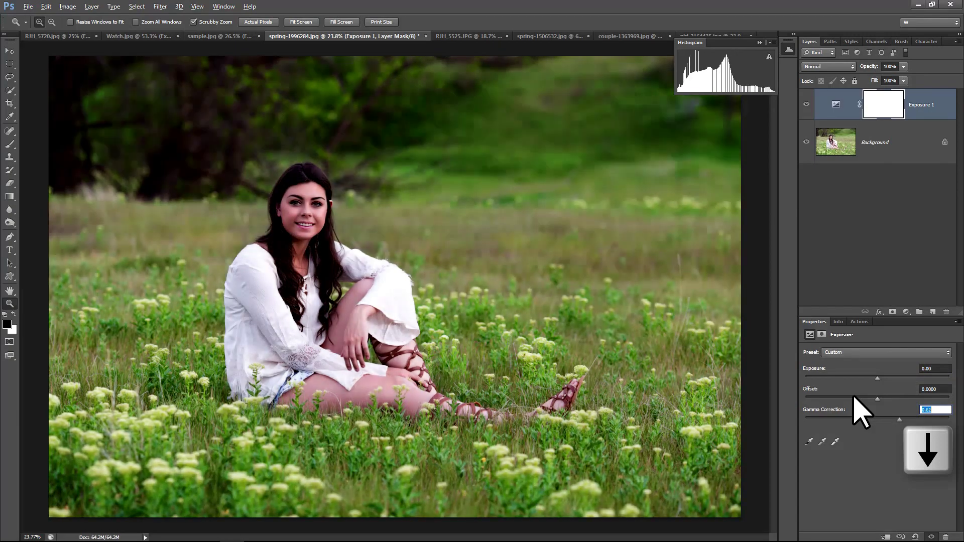
left_click(935, 368)
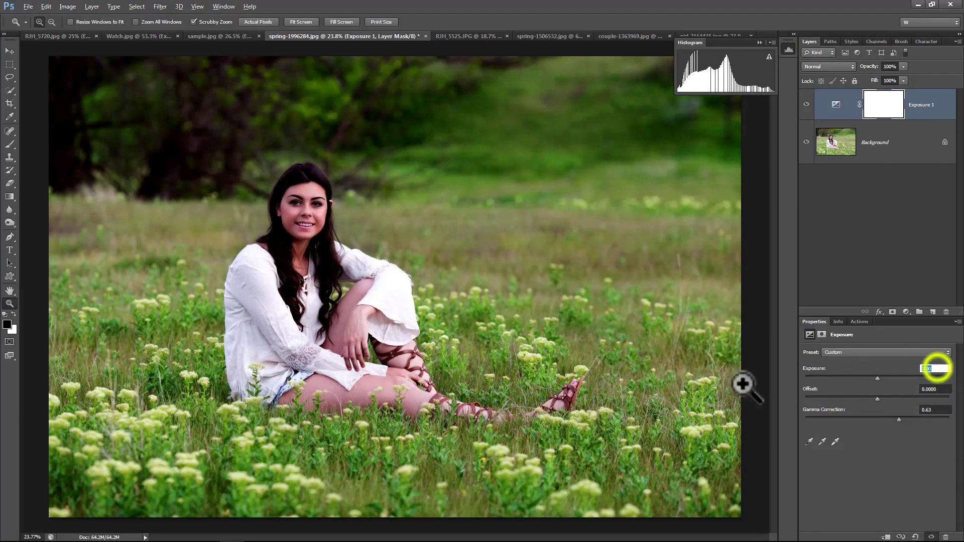
type("+0.1")
key("Return")
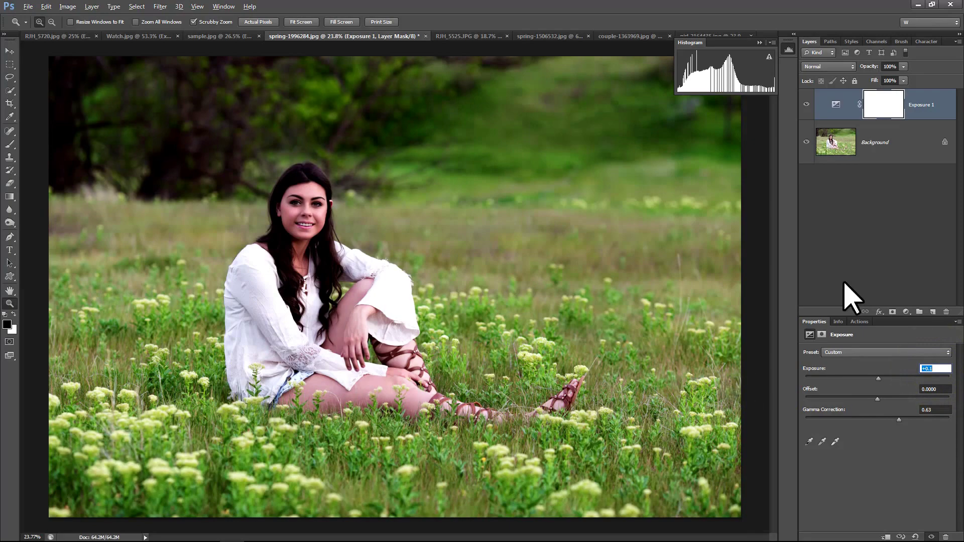
left_click(891, 108)
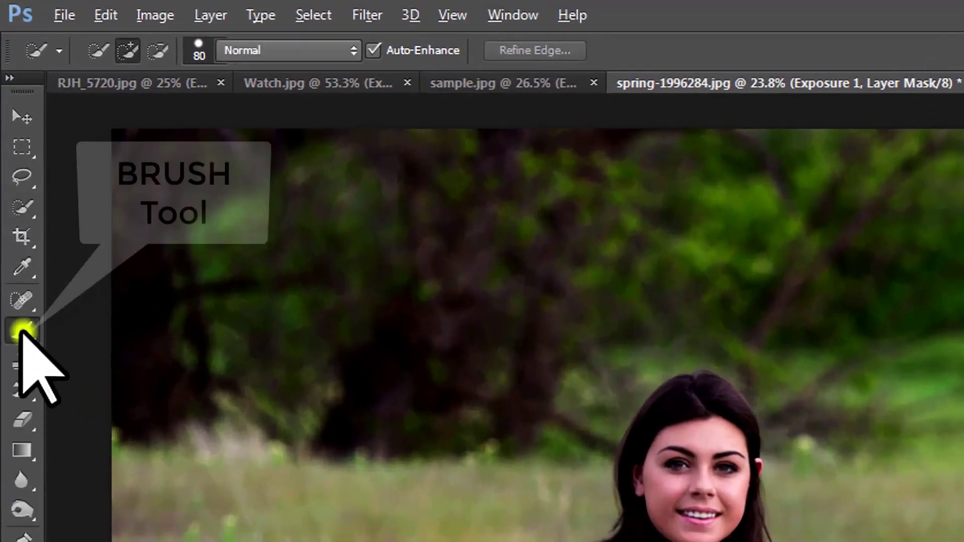
- Set up a size 200 brush at 50% opacity for painting the mask
left_click(10, 144)
left_click(171, 327)
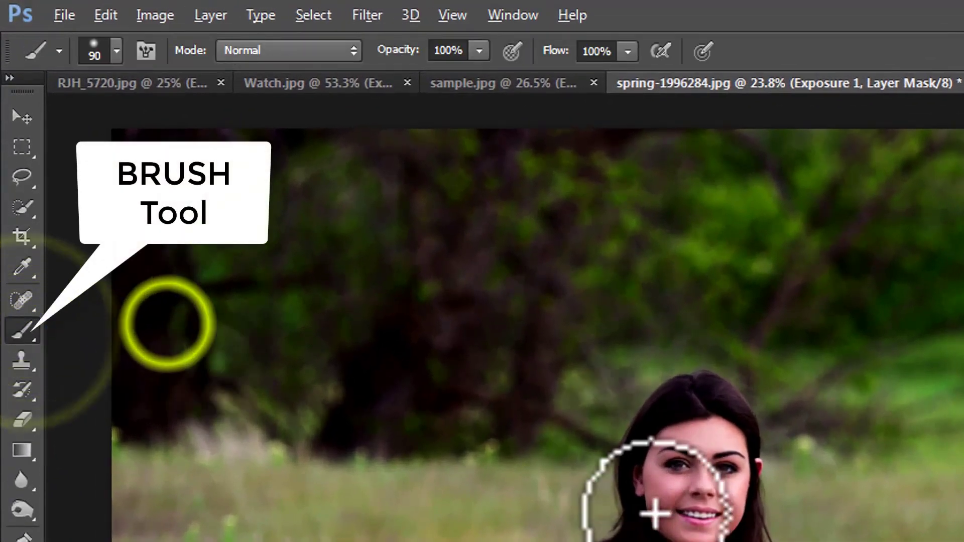
key("bracketright")
key("bracketright")
key("bracketright")
left_click(479, 50)
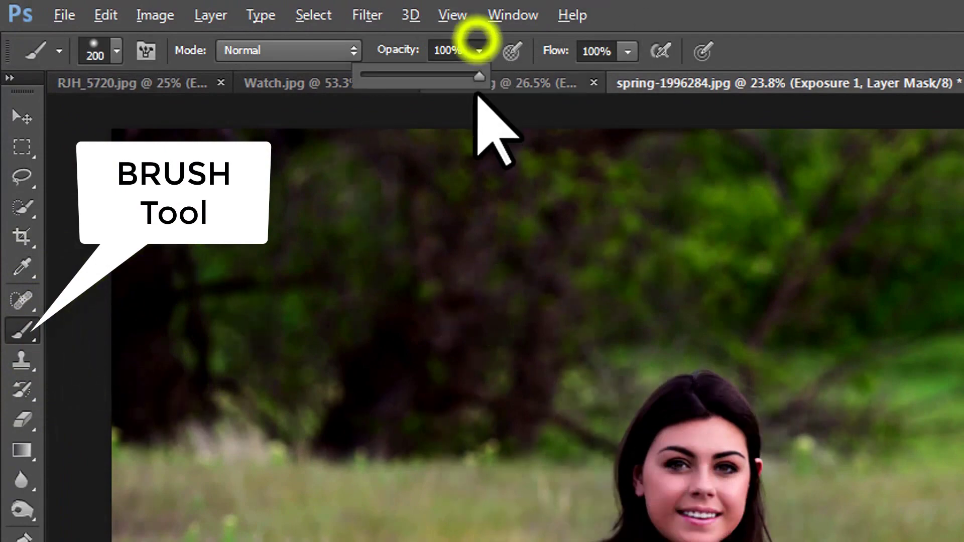
left_click_drag(479, 75, 421, 75)
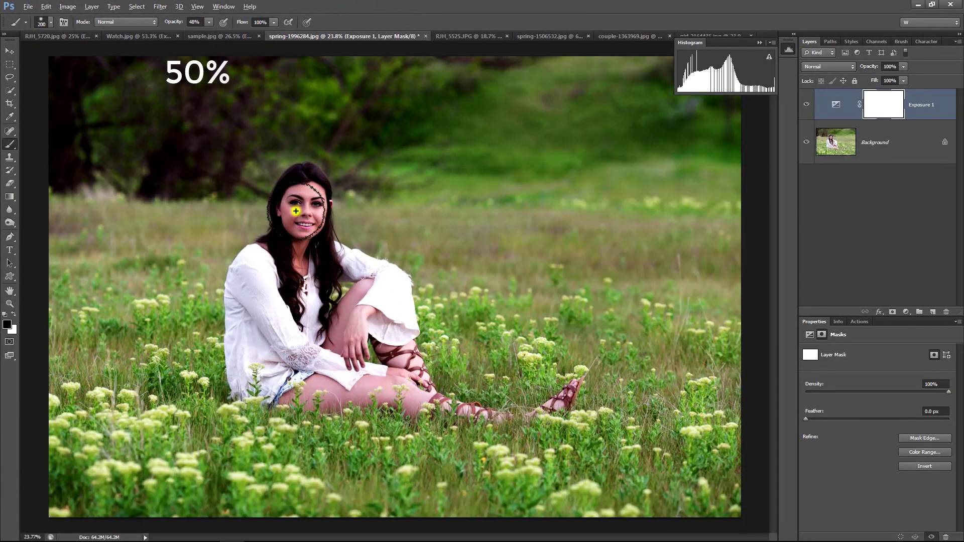
double_click(195, 22)
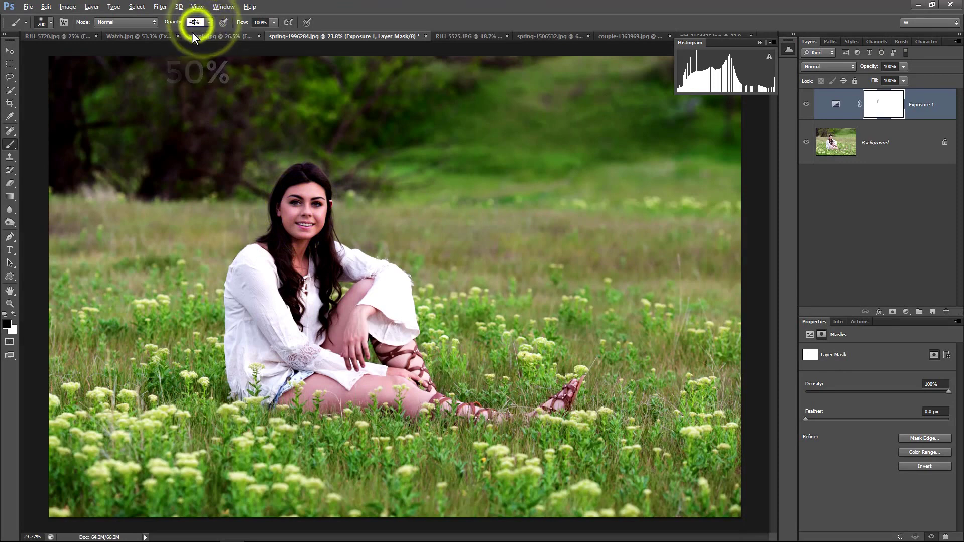
type("50")
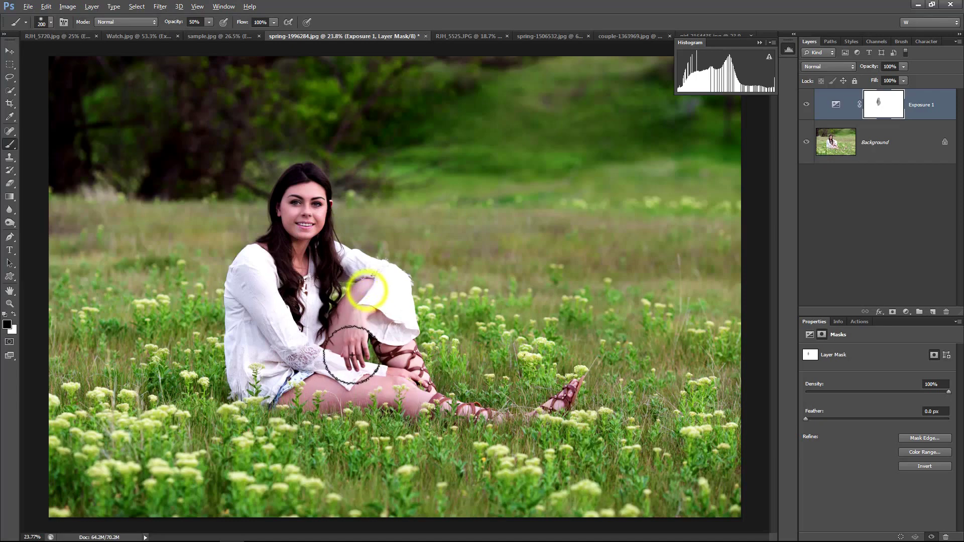
- Paint the Exposure 1 mask over the woman's knee, leg and face, compare, then merge down with Ctrl+E
mouse_move(366, 291)
left_mouse_down()
mouse_move(387, 402)
mouse_move(427, 386)
left_mouse_up()
left_click_drag(566, 397, 539, 419)
left_click(277, 260)
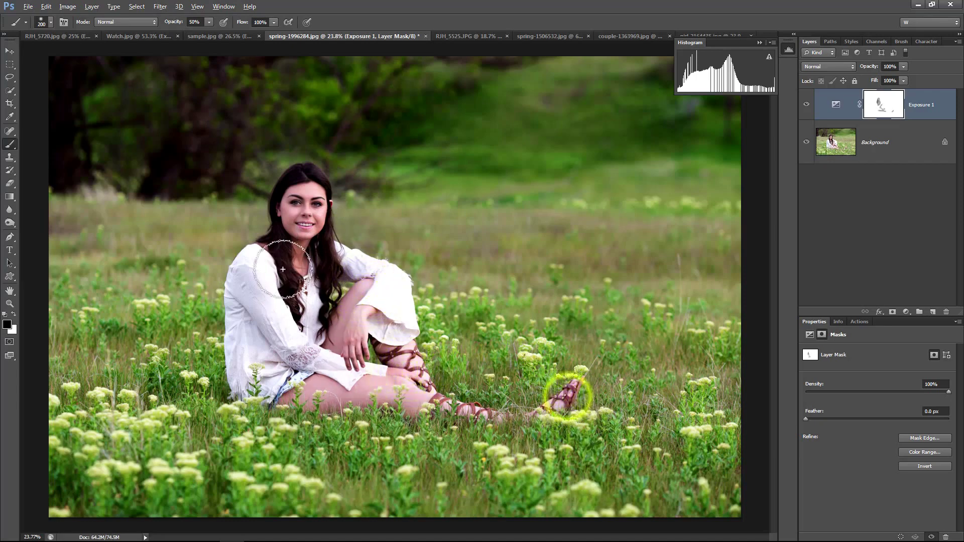
left_click(9, 50)
left_click(807, 105)
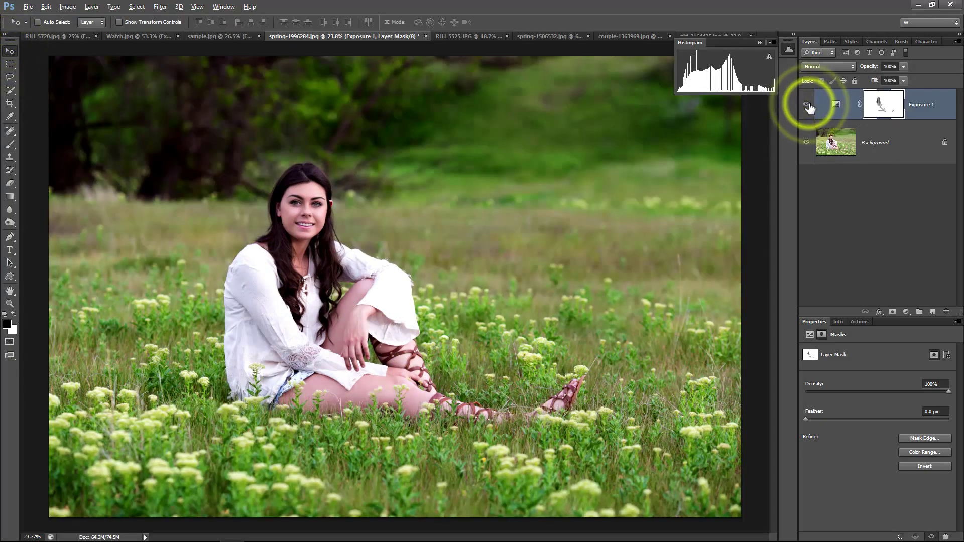
left_click(807, 104)
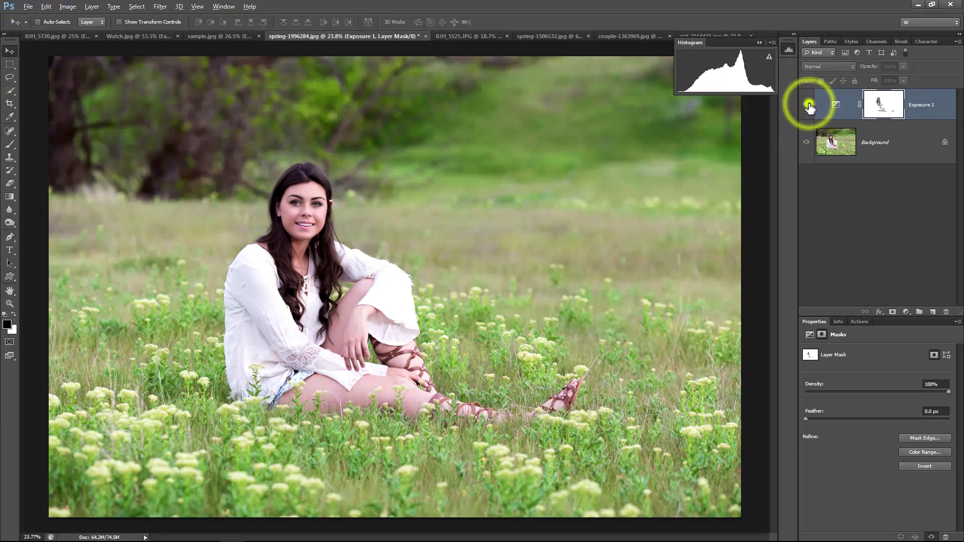
left_click(806, 104)
key("ctrl+e")
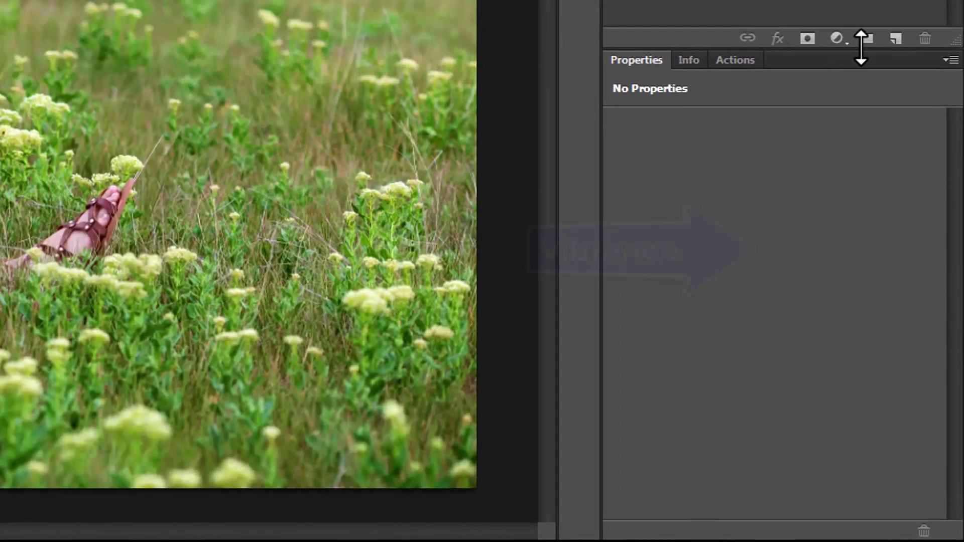
- Add a Vibrance 1 adjustment layer with Vibrance raised to +38 and target its mask
left_click(836, 39)
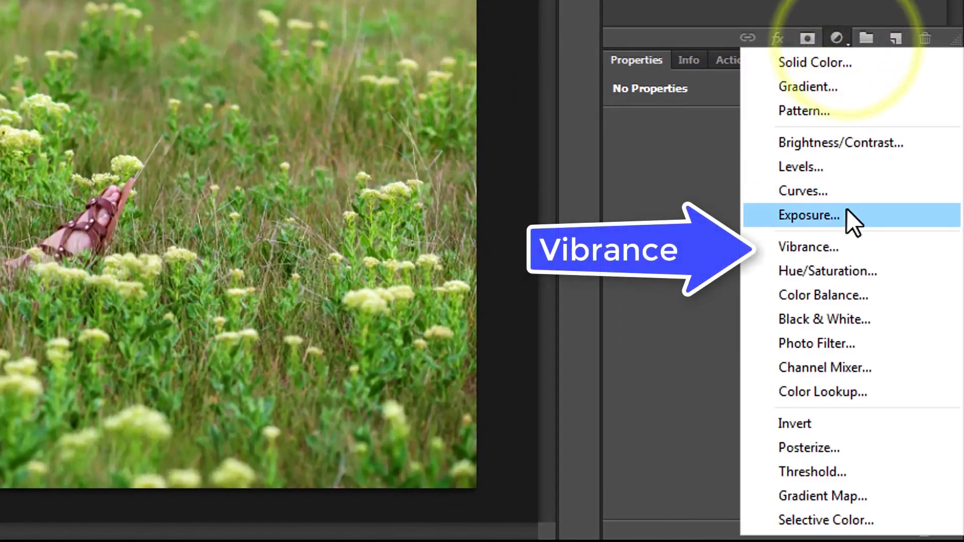
left_click(839, 247)
mouse_move(777, 149)
left_mouse_down()
mouse_move(805, 152)
mouse_move(904, 365)
left_mouse_up()
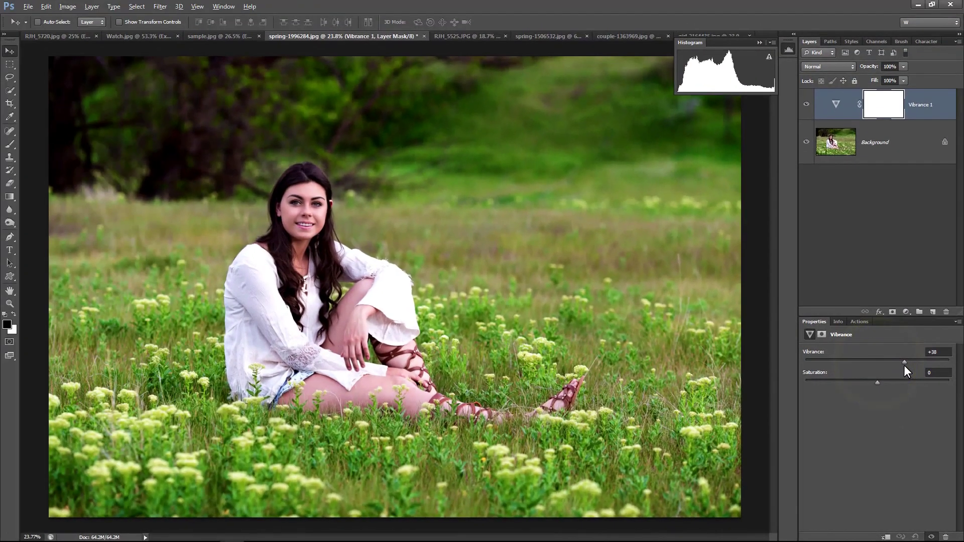
left_click(884, 103)
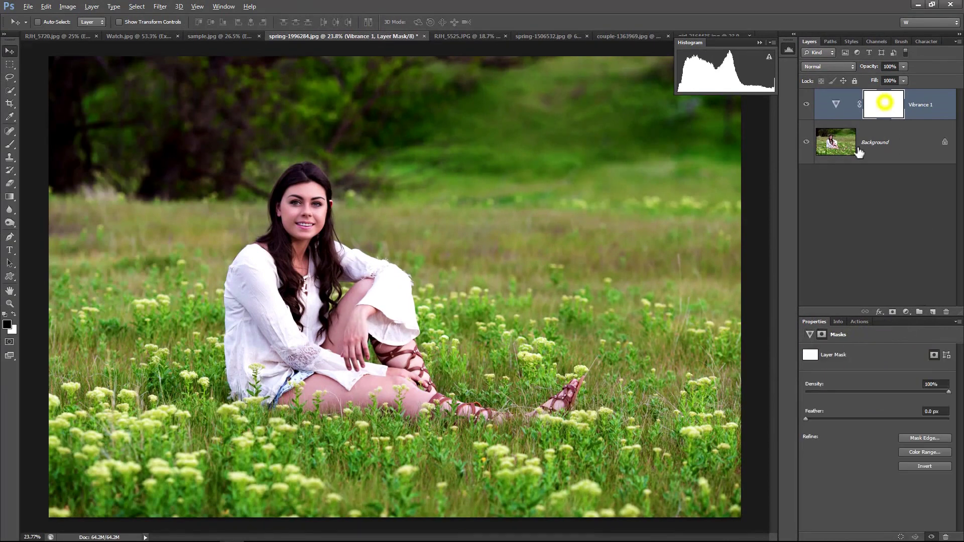
- Paint the Vibrance mask over the woman's face, hand, knee and legs
left_click(9, 144)
left_click(307, 193)
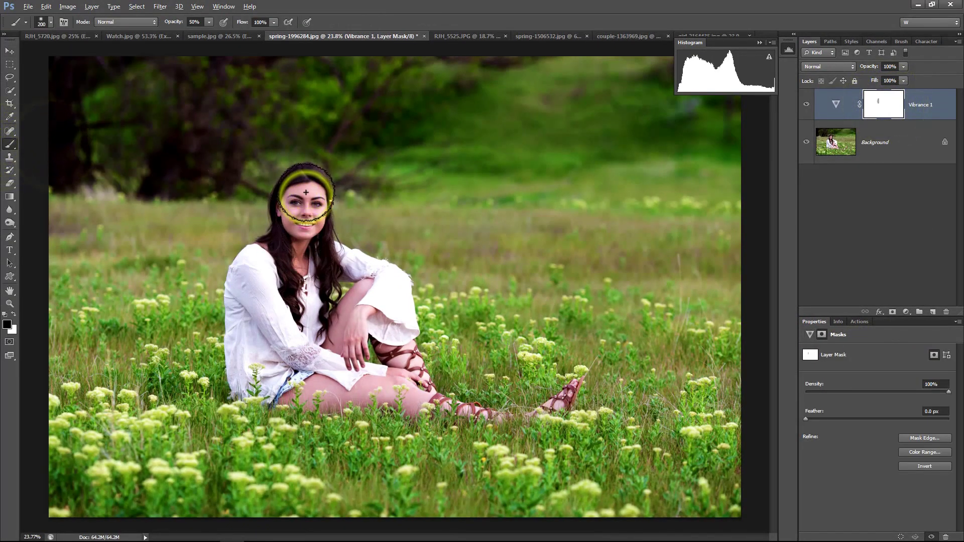
left_click_drag(305, 192, 291, 251)
left_click_drag(351, 322, 346, 346)
left_click(326, 385)
left_click(379, 397)
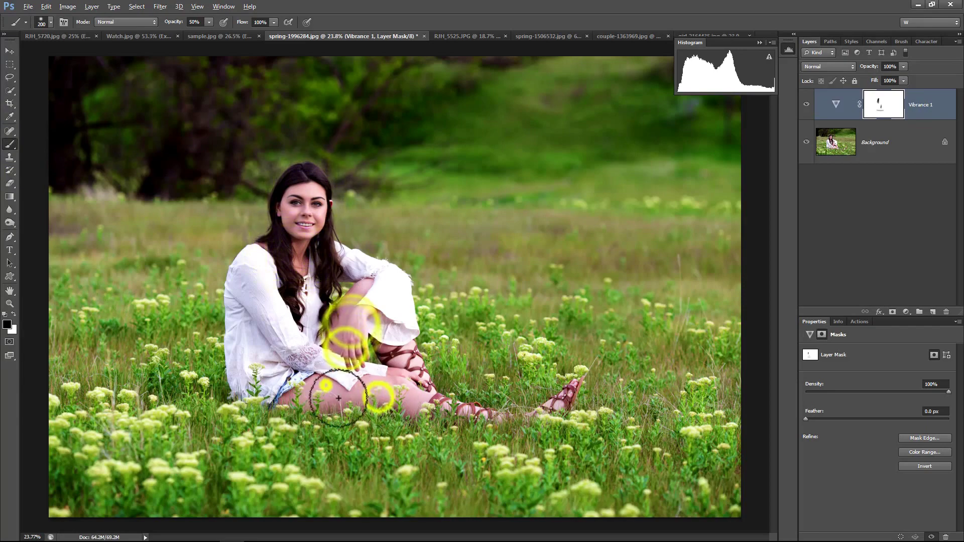
left_click_drag(338, 398, 402, 397)
- Merge Vibrance 1 down into the Background layer
left_click(9, 51)
key("ctrl+e")
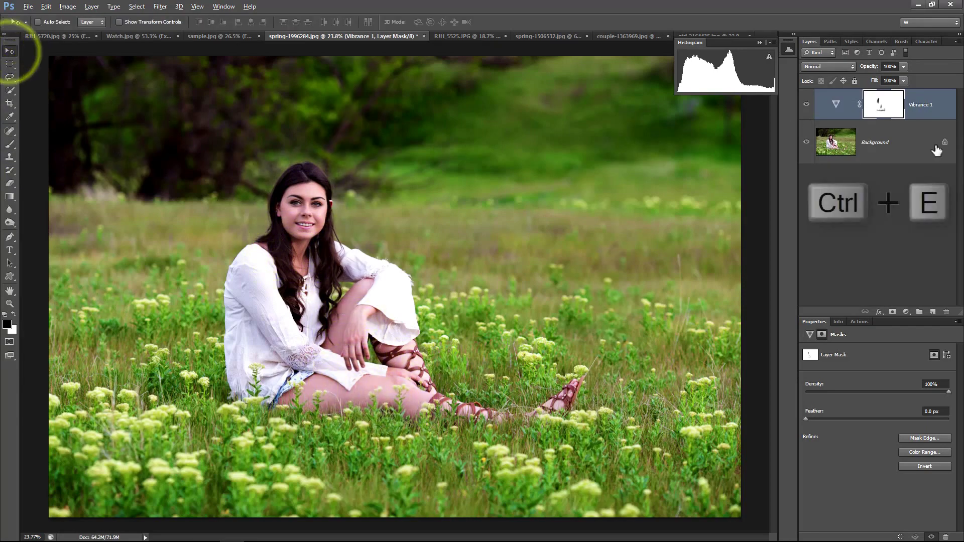
left_click(925, 141, "ctrl")
key("ctrl+e")
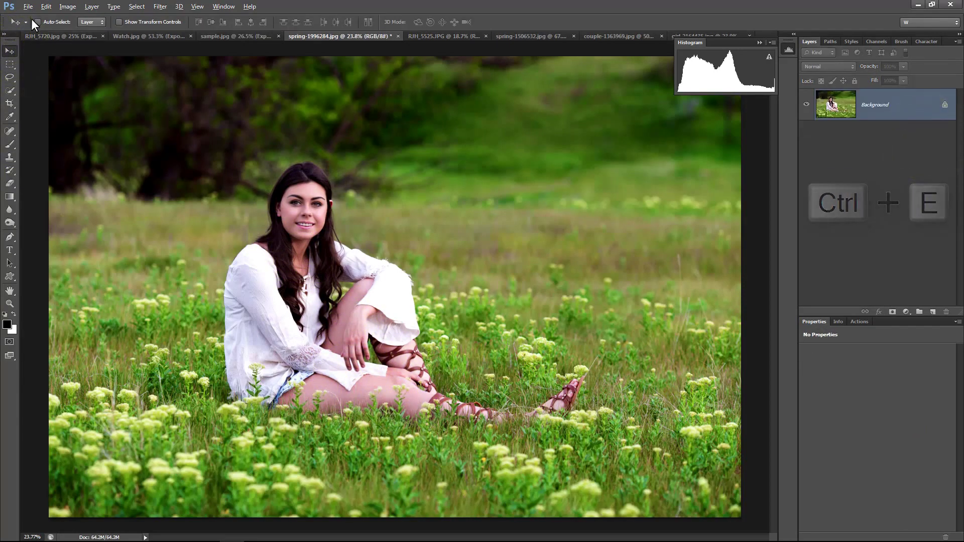
left_click(28, 6)
left_click(55, 153)
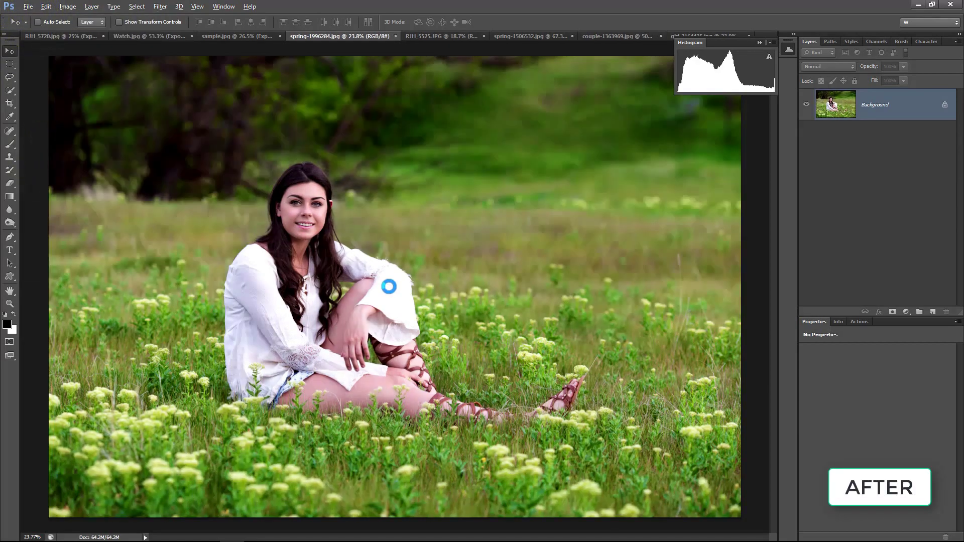
key("ctrl+z")
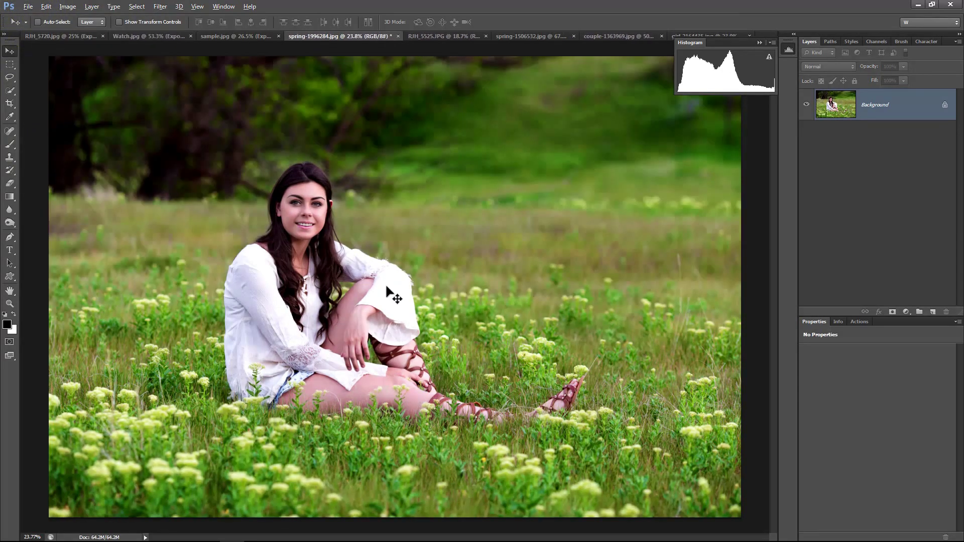
- On RJH_5525, add an Exposure layer with Exposure +1.4 and Gamma Correction 0.60
left_click(443, 31)
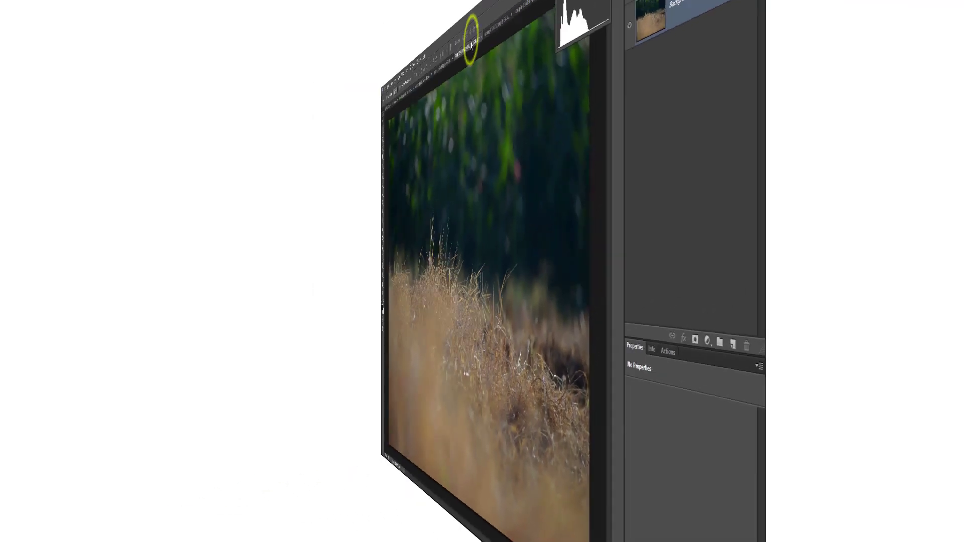
left_click(906, 312)
left_click(893, 393)
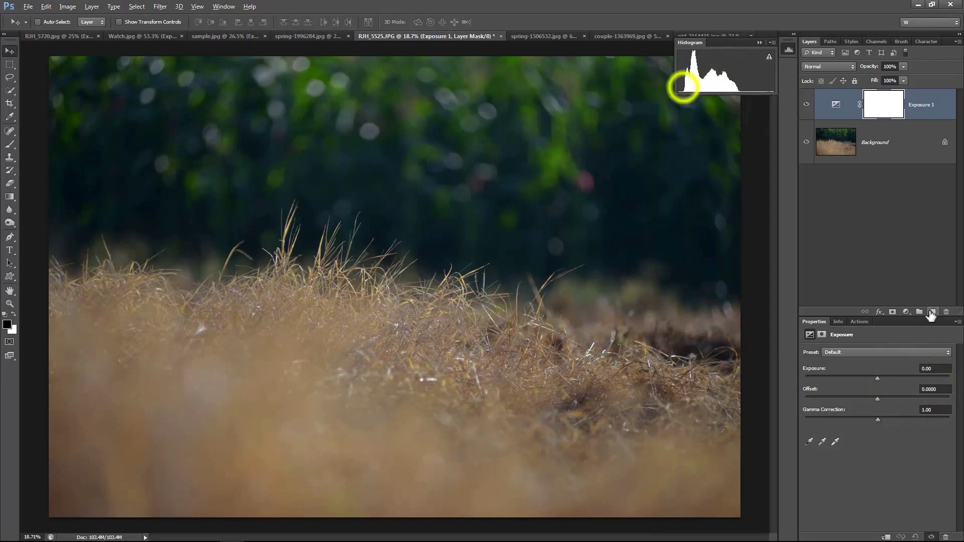
left_click(933, 368)
key("Up")
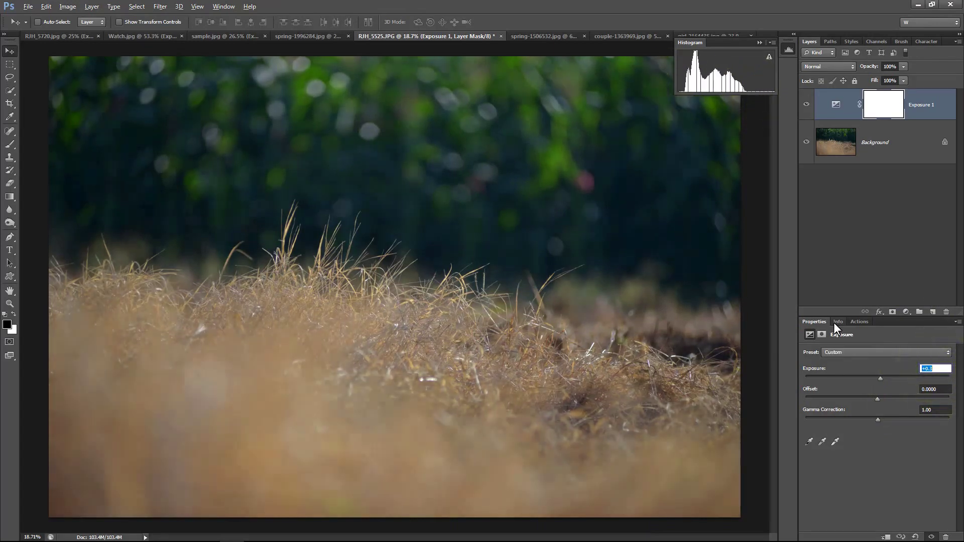
key("Up")
key("Up")
key("Up")
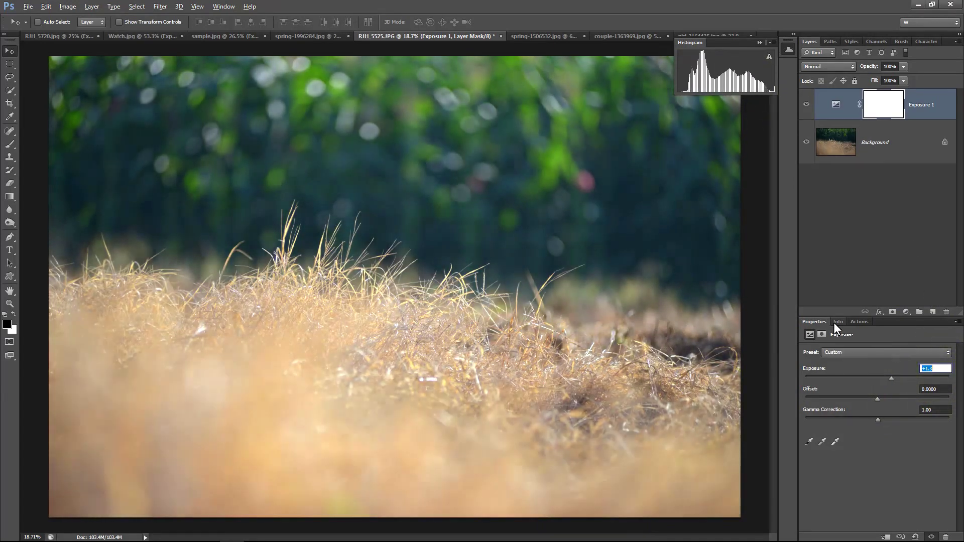
key("Up")
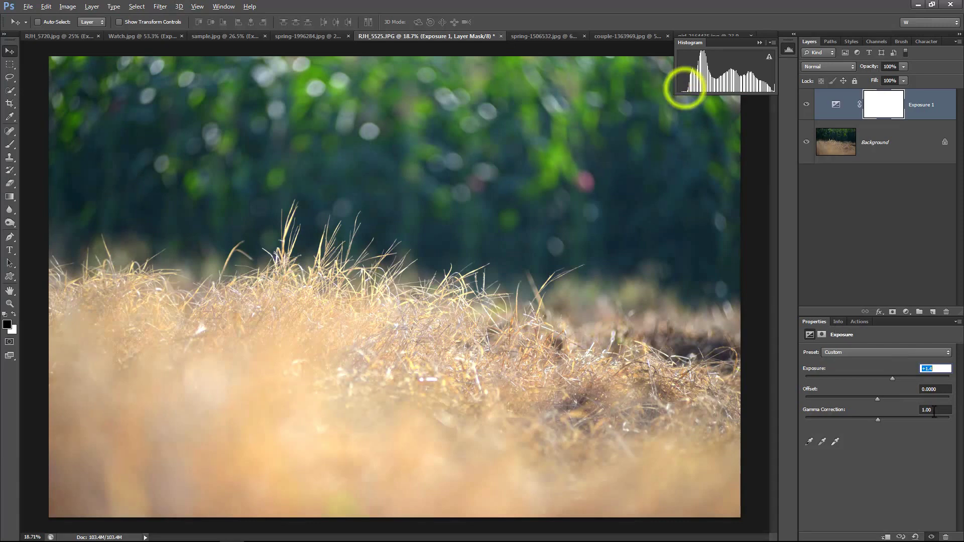
left_click(934, 410)
key("shift+Down")
key("shift+Down")
key("shift+Down")
key("shift+Down")
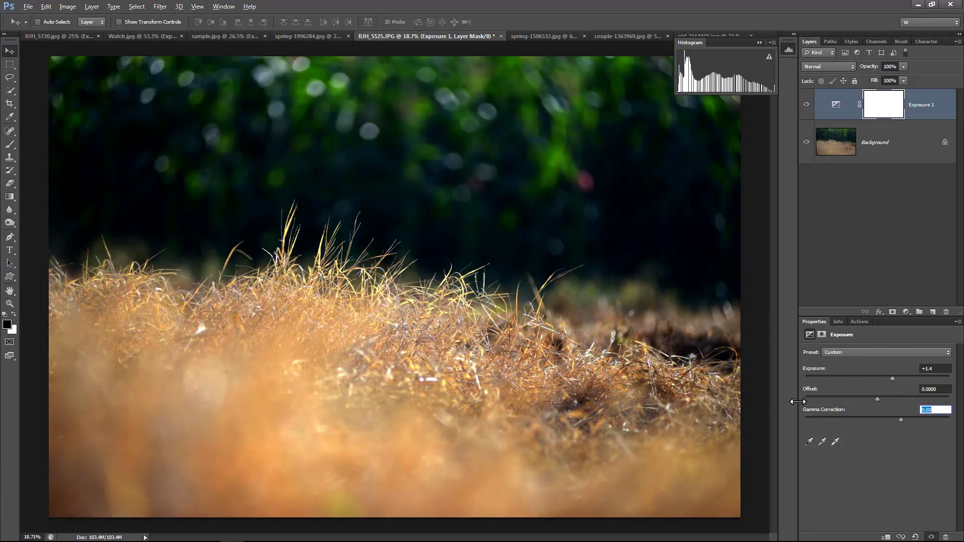
- Zoom into the grass and toggle Exposure 1 off and on to compare before and after
left_click(806, 104)
left_click(807, 104)
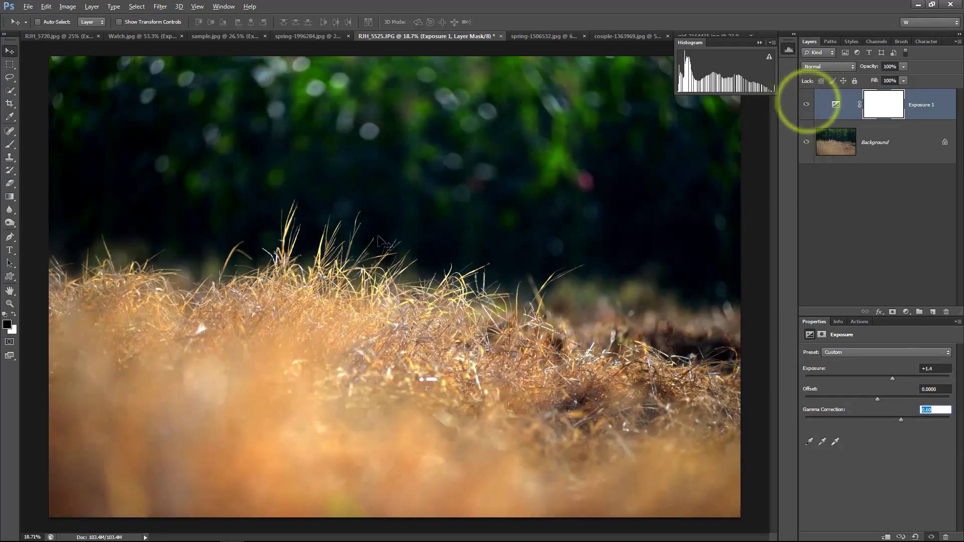
left_click(10, 304)
left_click_drag(438, 290, 580, 306)
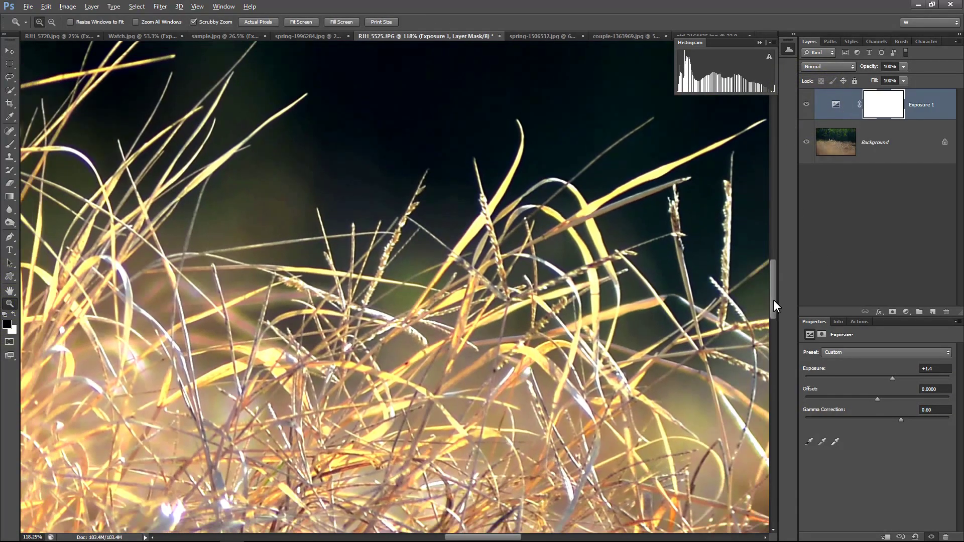
left_click_drag(773, 306, 773, 329)
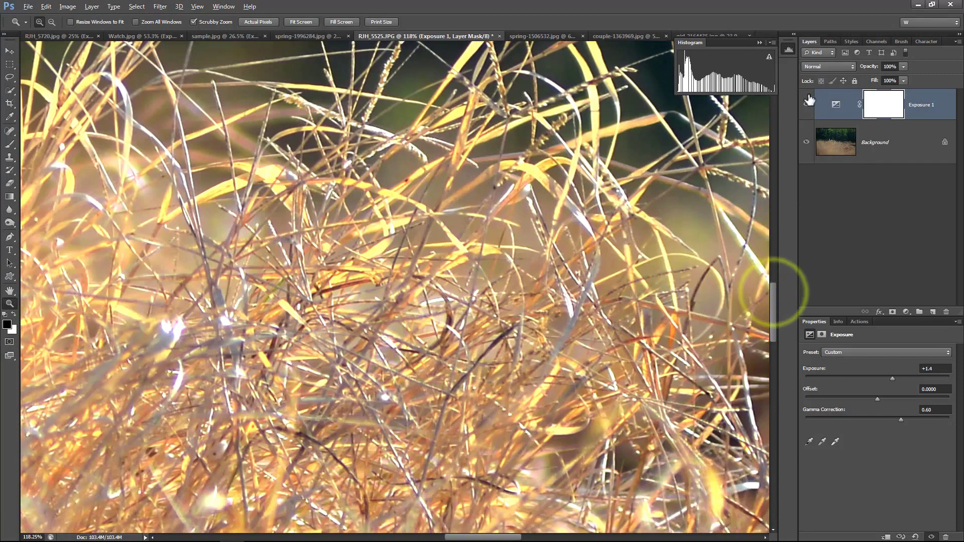
left_click(806, 104)
left_click(806, 104)
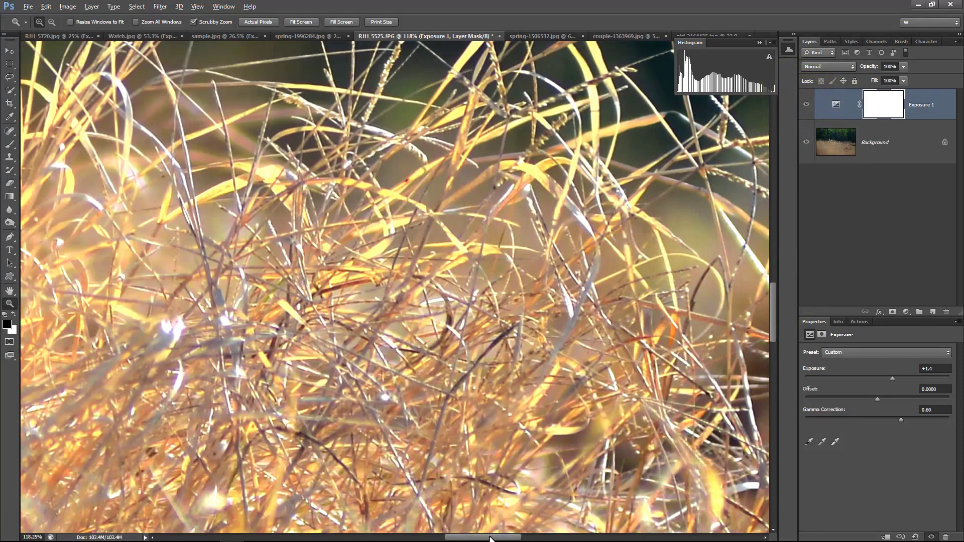
left_click_drag(490, 537, 552, 537)
left_click(806, 104)
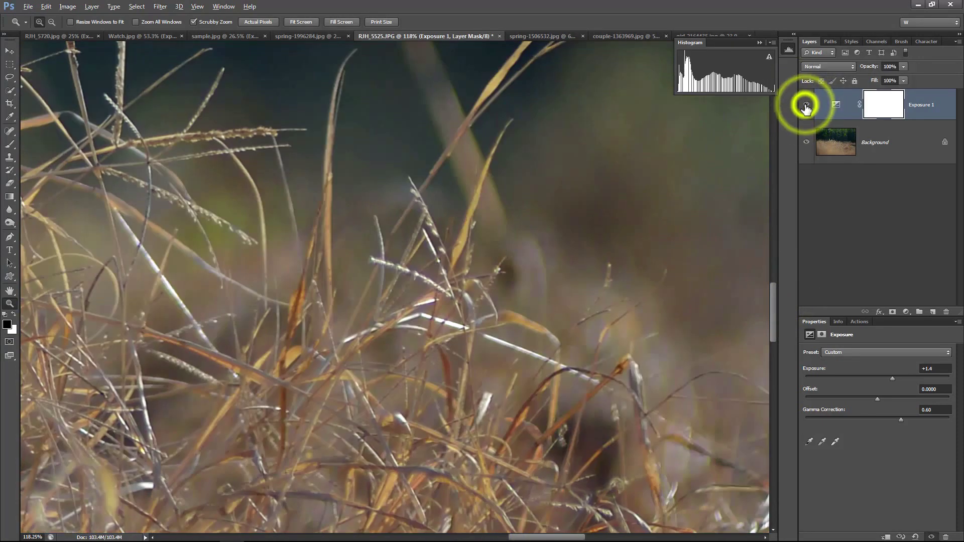
left_click(806, 104)
mouse_move(773, 316)
left_mouse_down()
mouse_move(773, 236)
mouse_move(773, 248)
left_mouse_up()
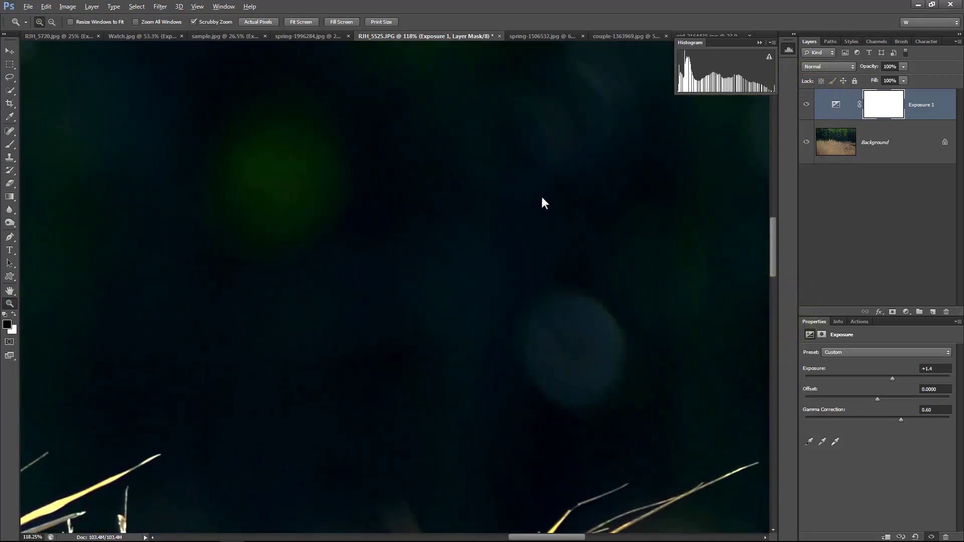
left_click_drag(619, 286, 564, 241)
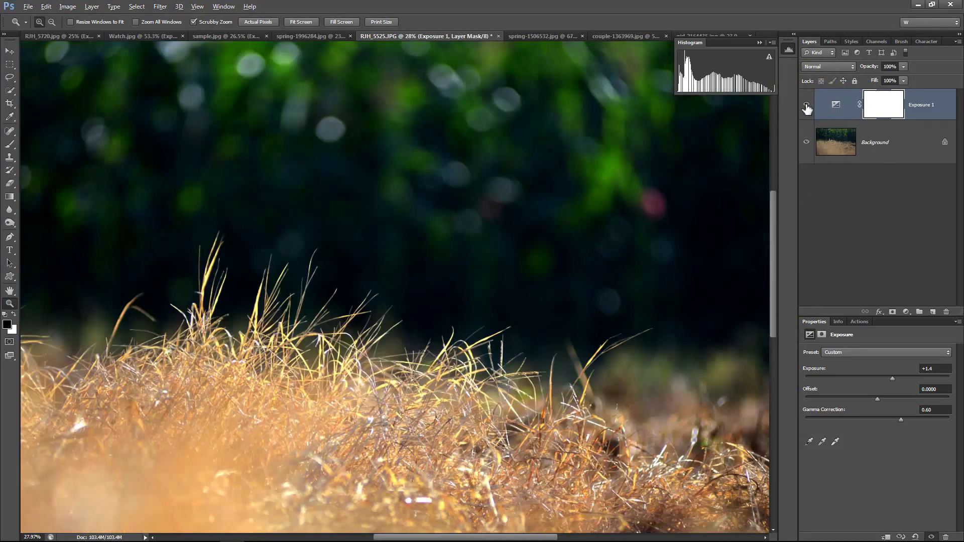
left_click(807, 104)
left_click(806, 105)
left_click_drag(709, 331, 697, 329)
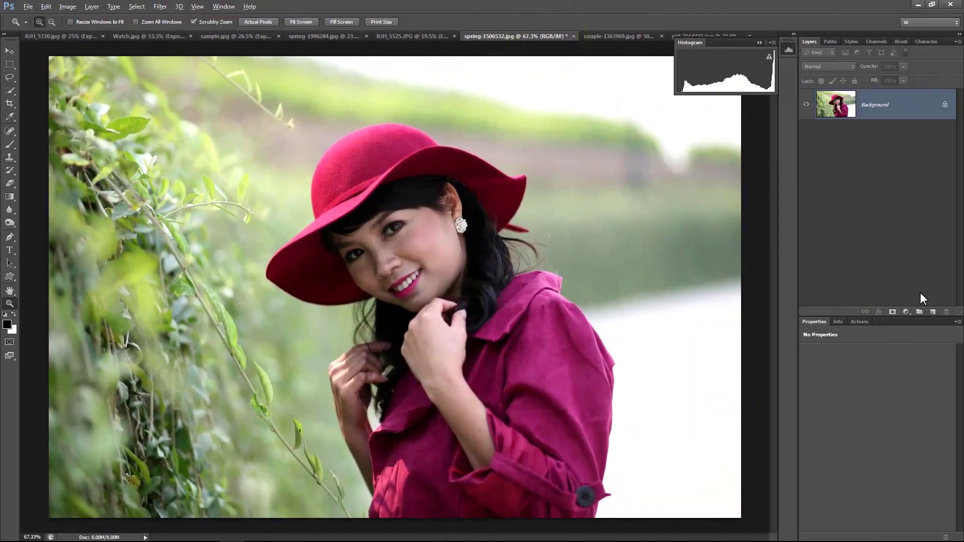
- Add Exposure 1 to the spring-1506532.jpg portrait with Gamma Correction 0.70, then hide it to compare
left_click(906, 312)
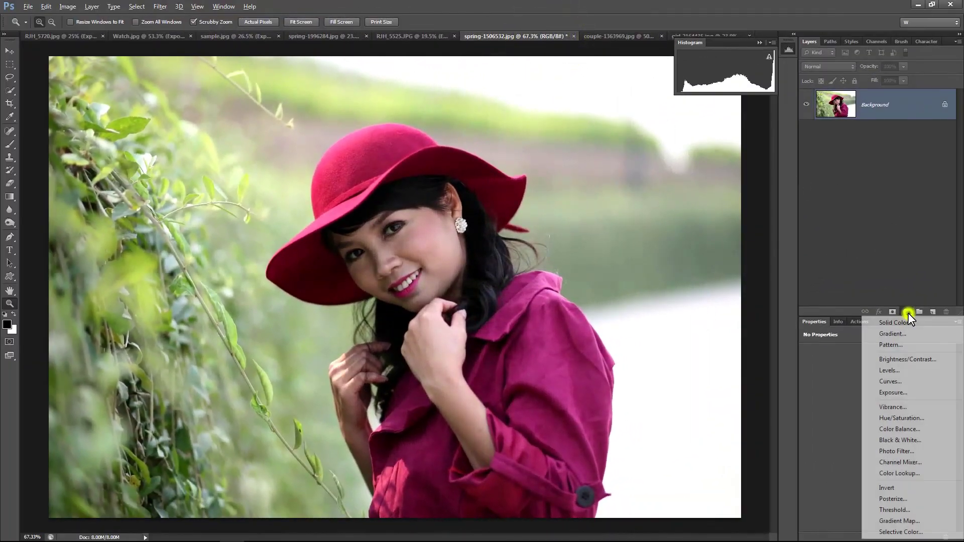
left_click(909, 393)
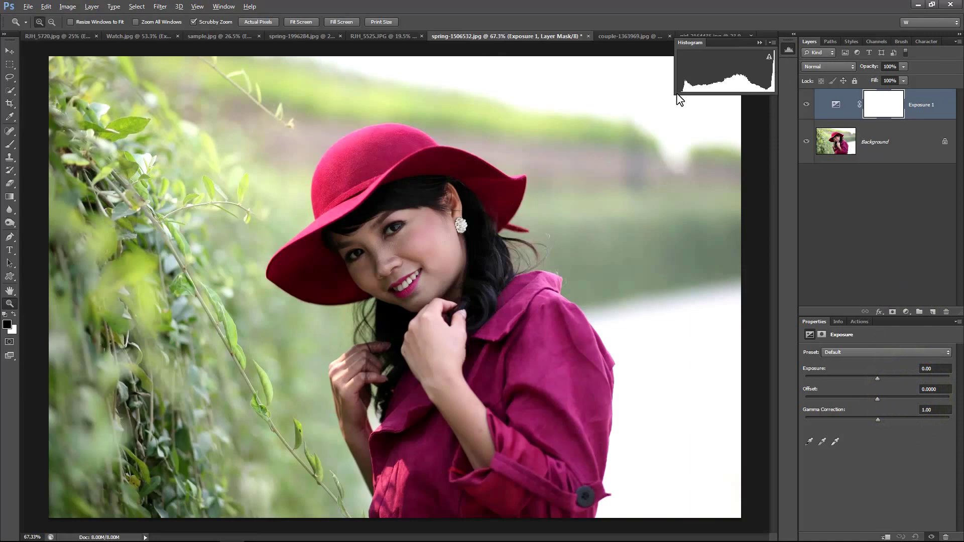
type("0.8")
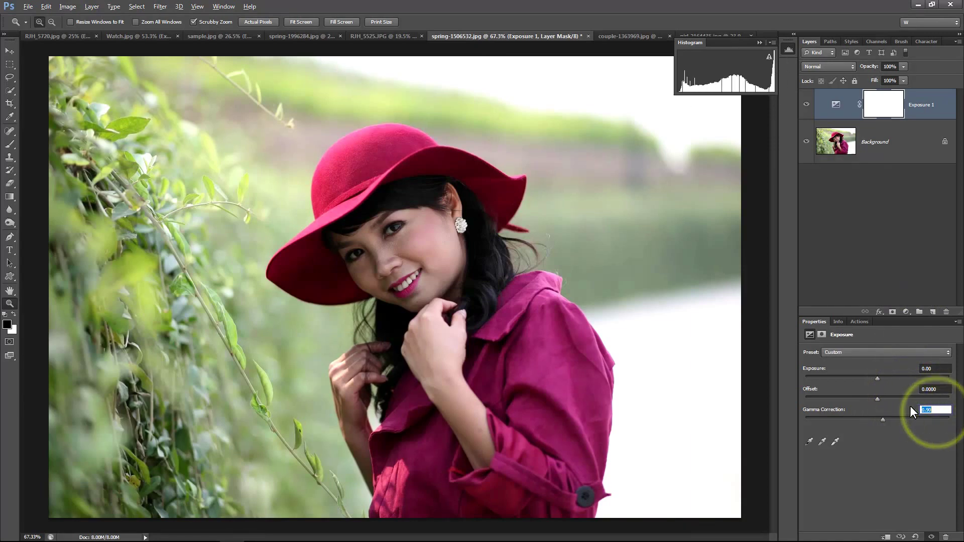
key("Return")
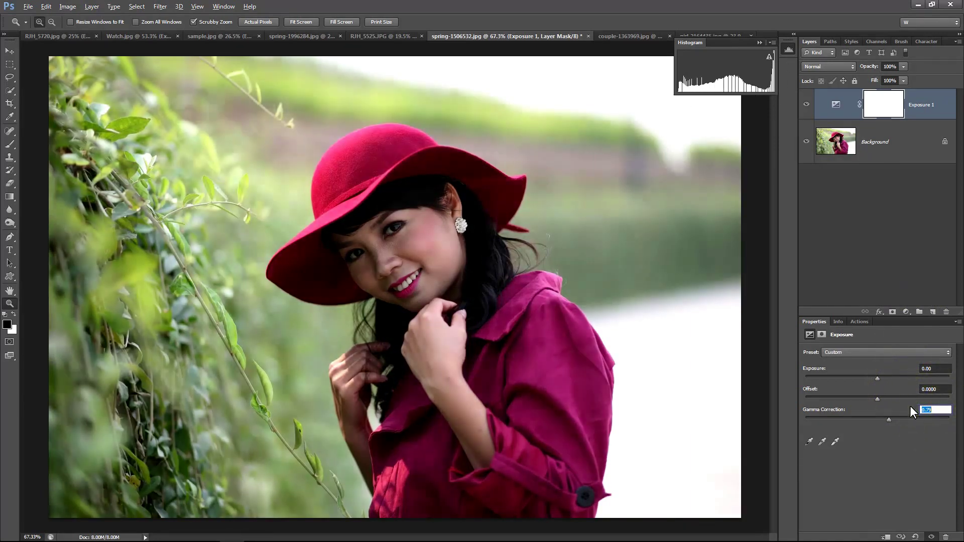
key("Up")
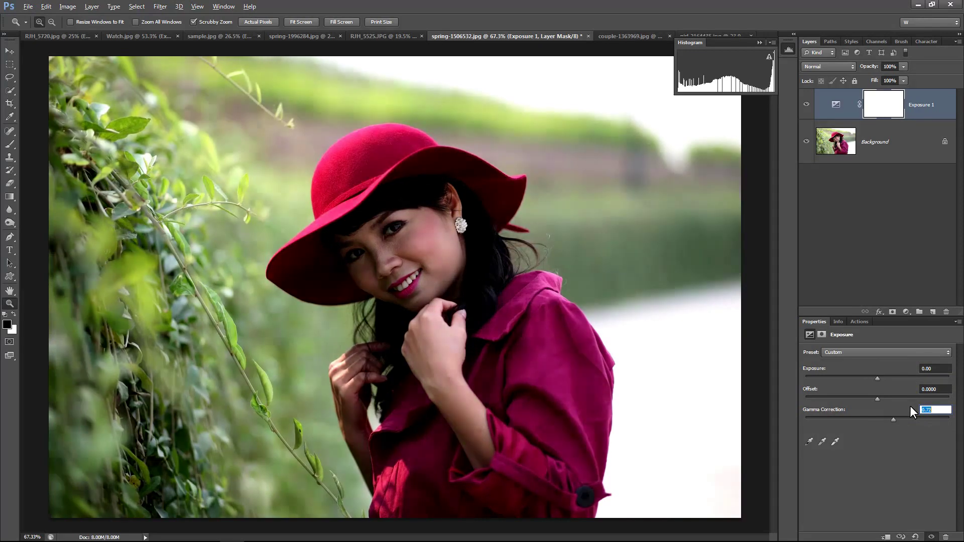
left_click(807, 104)
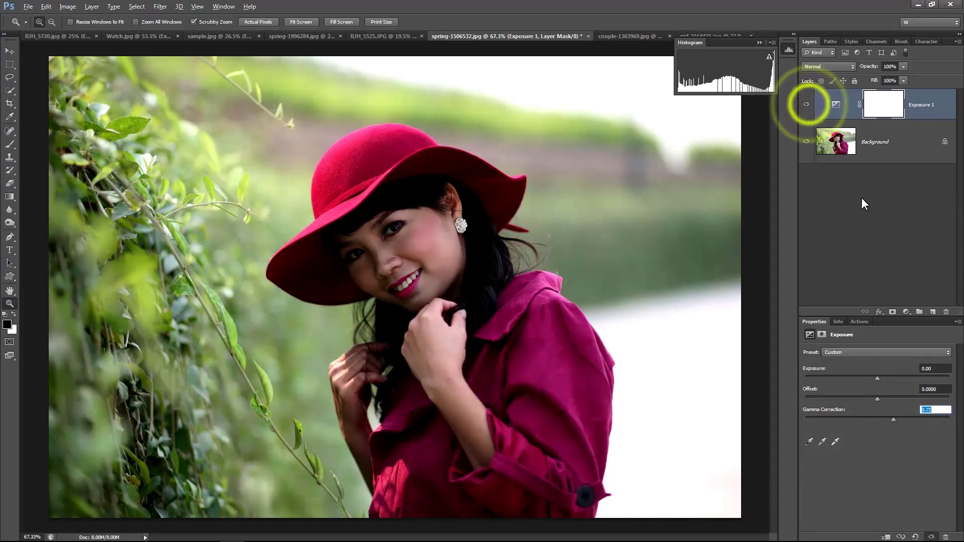
- Show Exposure 1 again and paint its mask over the woman's face and coat
left_click(886, 103)
key("b")
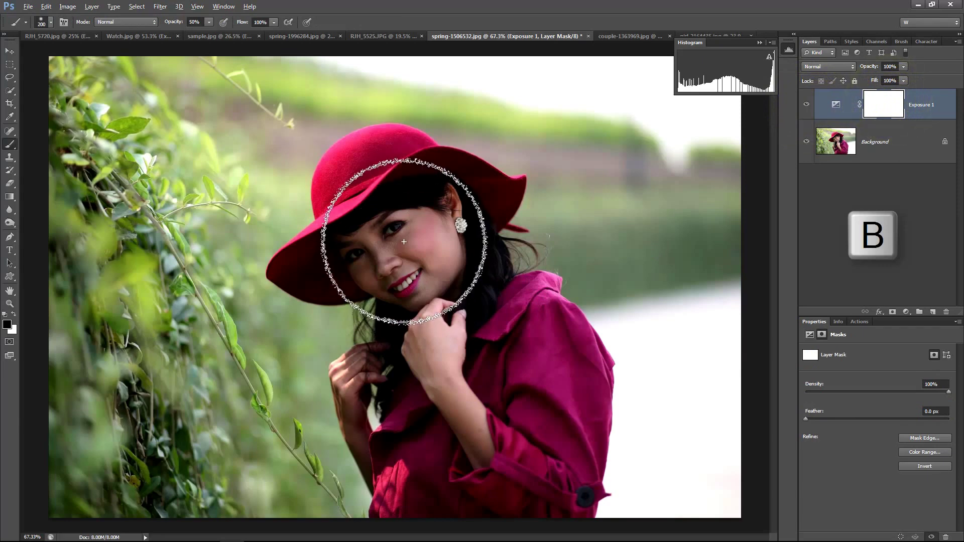
mouse_move(447, 216)
left_mouse_down()
mouse_move(291, 271)
mouse_move(396, 369)
left_mouse_up()
left_click_drag(396, 369, 352, 386)
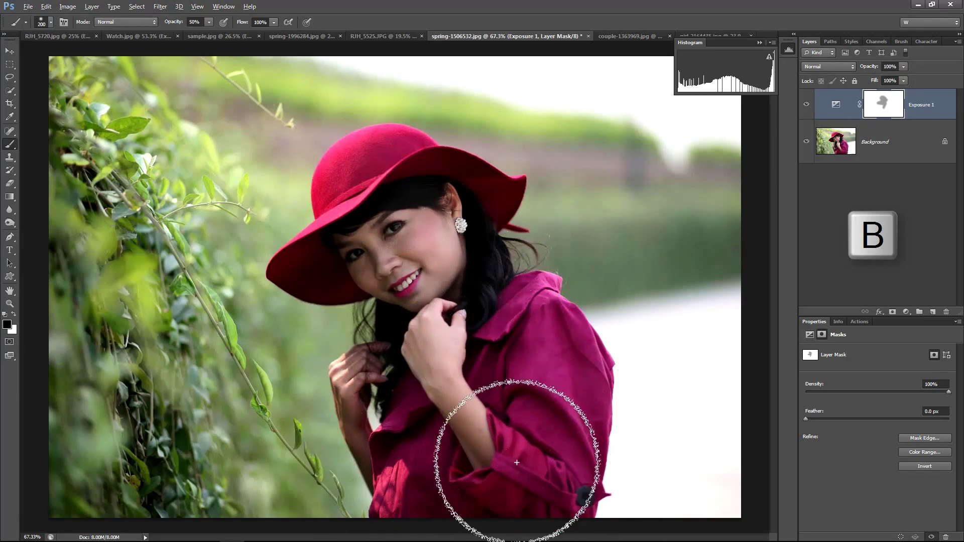
left_click_drag(510, 462, 555, 441)
left_click_drag(445, 311, 398, 269)
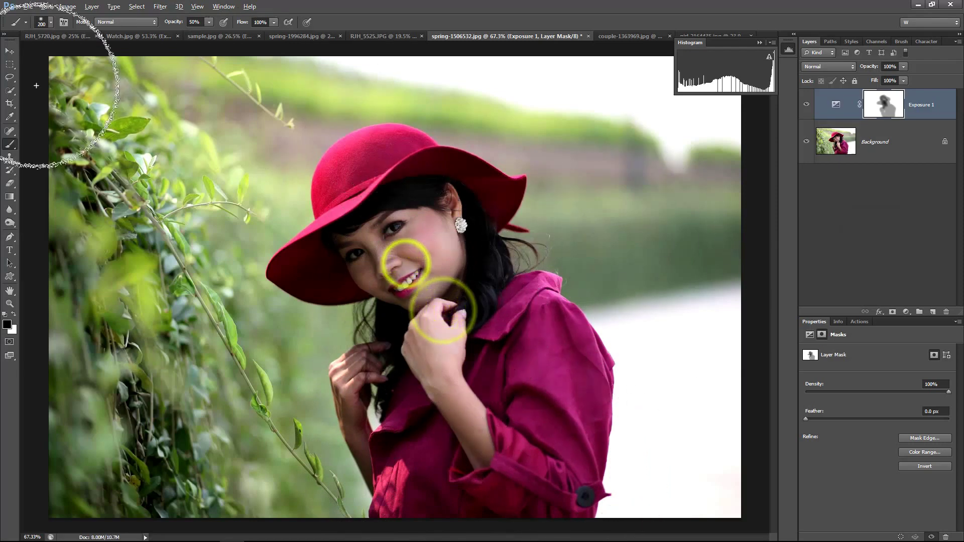
- Select Background with Exposure 1 and merge them into one layer
left_click(9, 51)
left_click(918, 139)
left_click(929, 102, "shift")
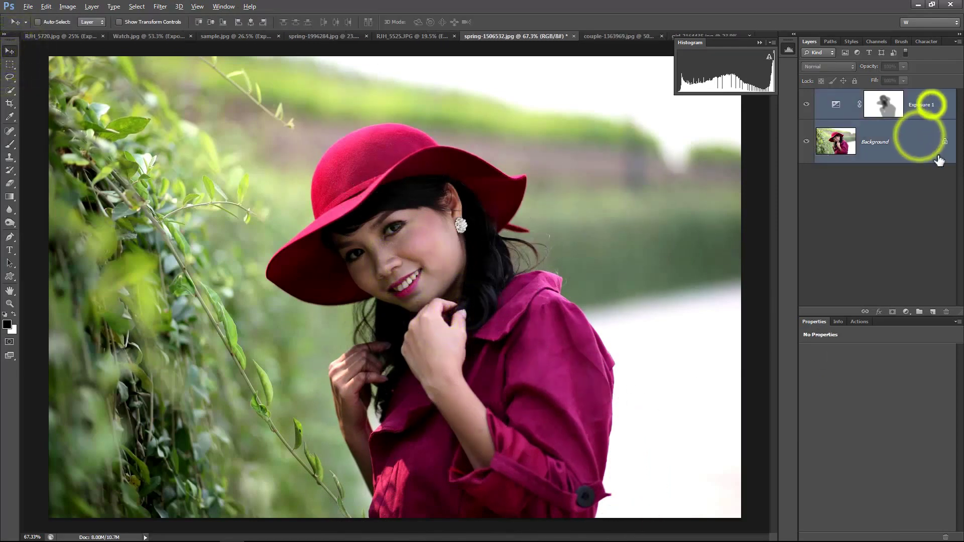
key("ctrl+e")
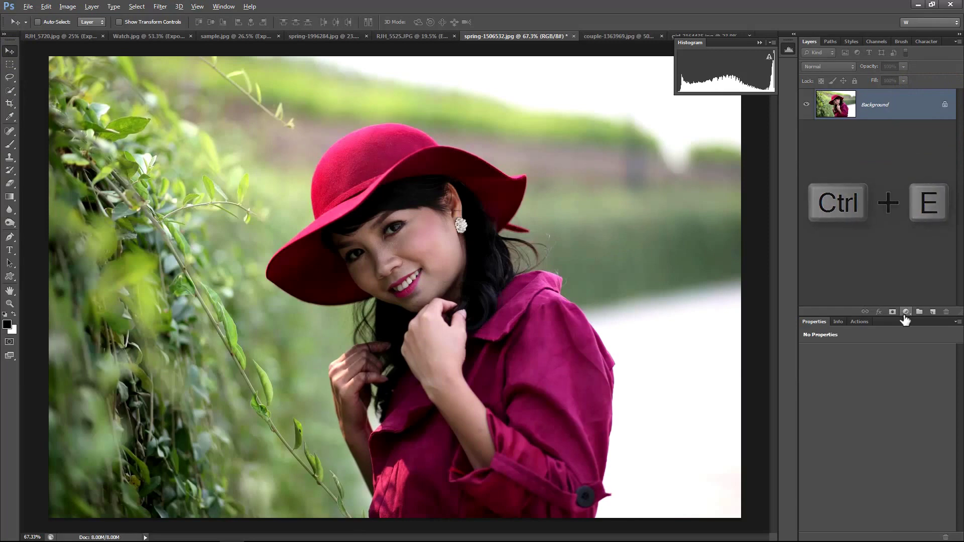
- Add a Vibrance adjustment layer with Vibrance raised to +76
left_click(906, 312)
left_click(923, 406)
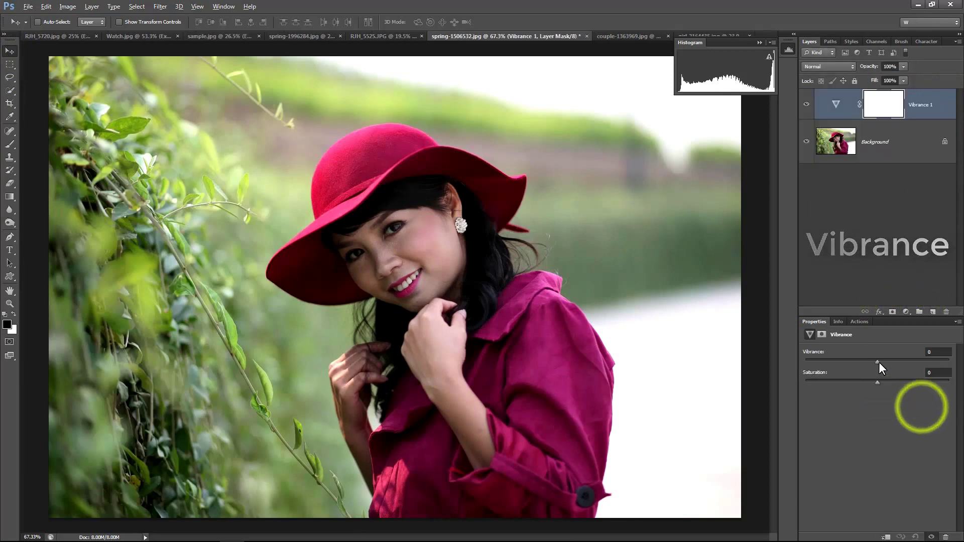
left_click_drag(878, 363, 931, 366)
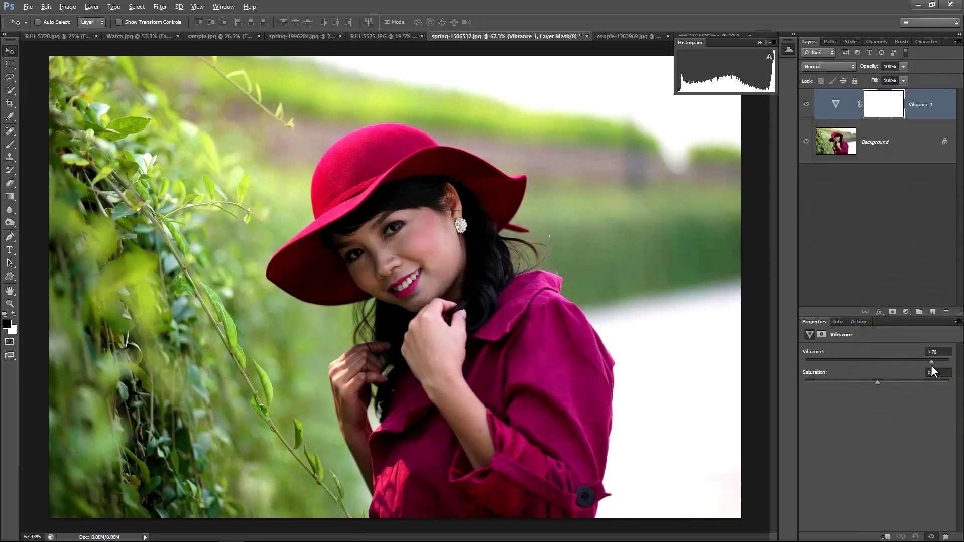
- Paint the Vibrance 1 mask over the woman's face
left_click(866, 104)
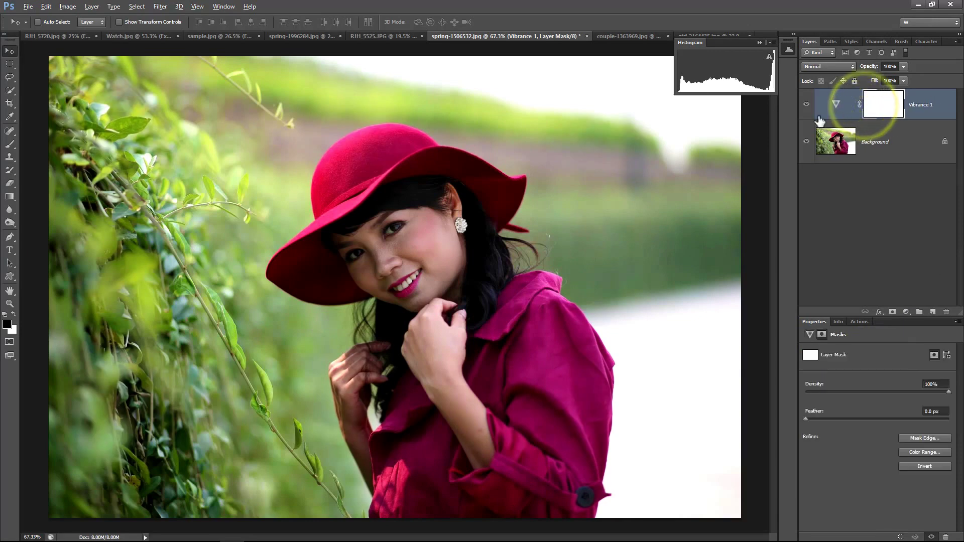
key("b")
left_click_drag(400, 221, 398, 215)
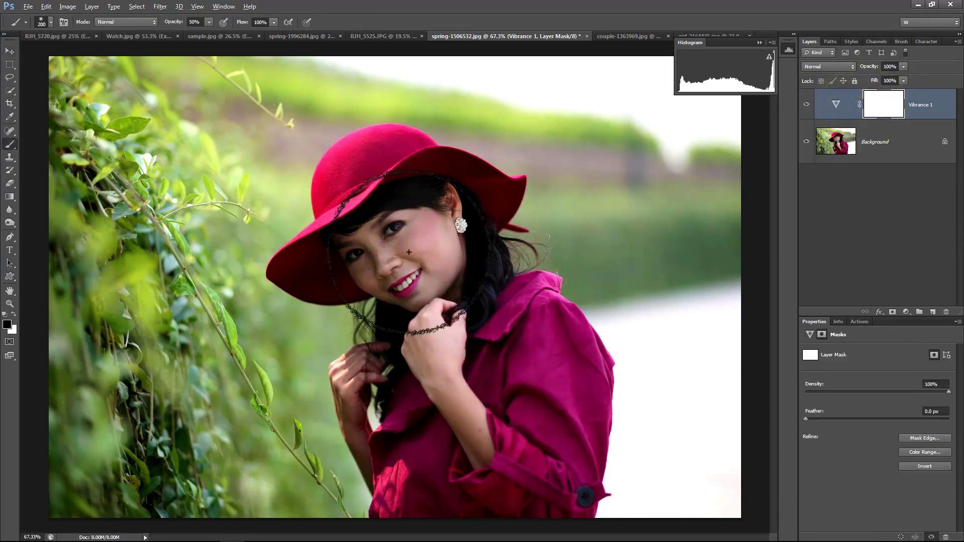
left_click(8, 146)
left_click(73, 151)
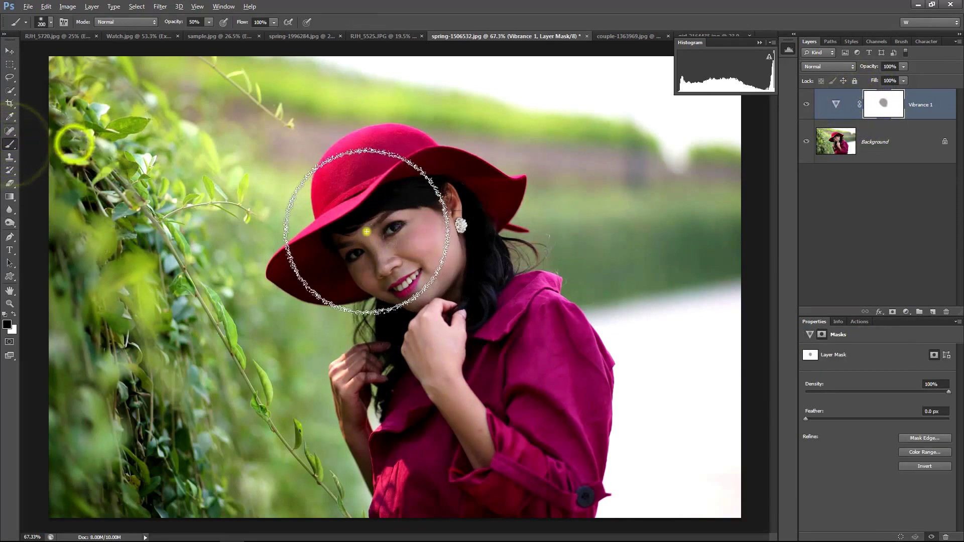
left_click(365, 226)
left_click(426, 286)
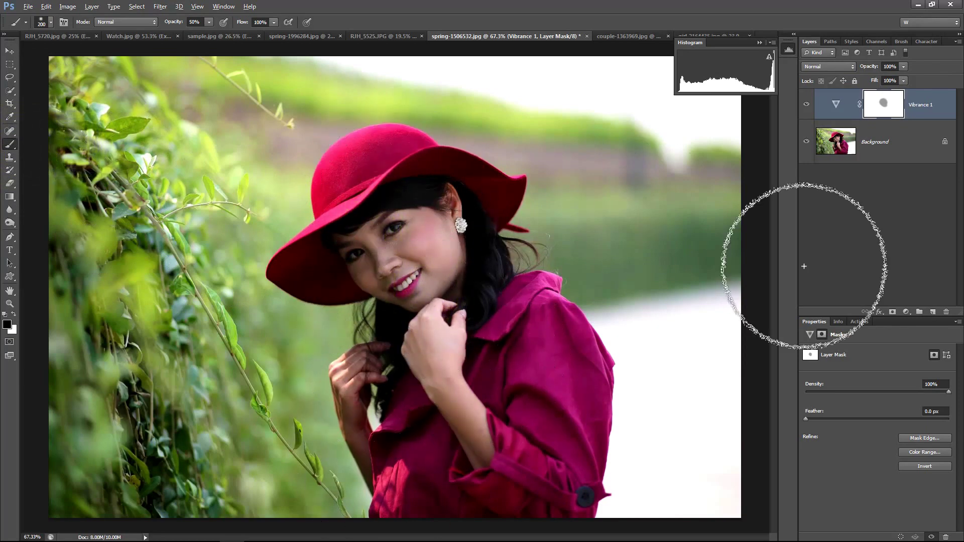
- Merge Vibrance 1 into the Background layer
left_click(10, 50)
left_click(897, 141)
key("ctrl+shift+e")
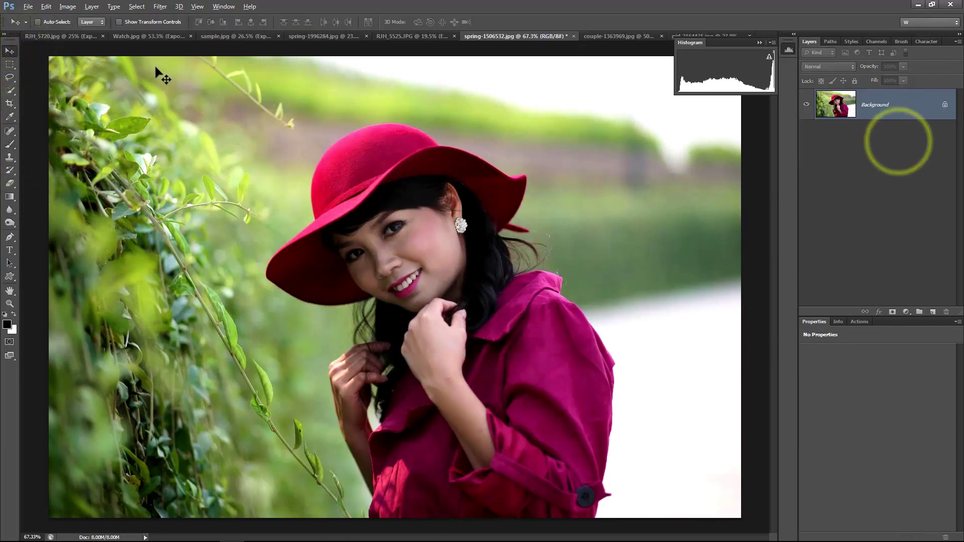
left_click(28, 6)
key("Escape")
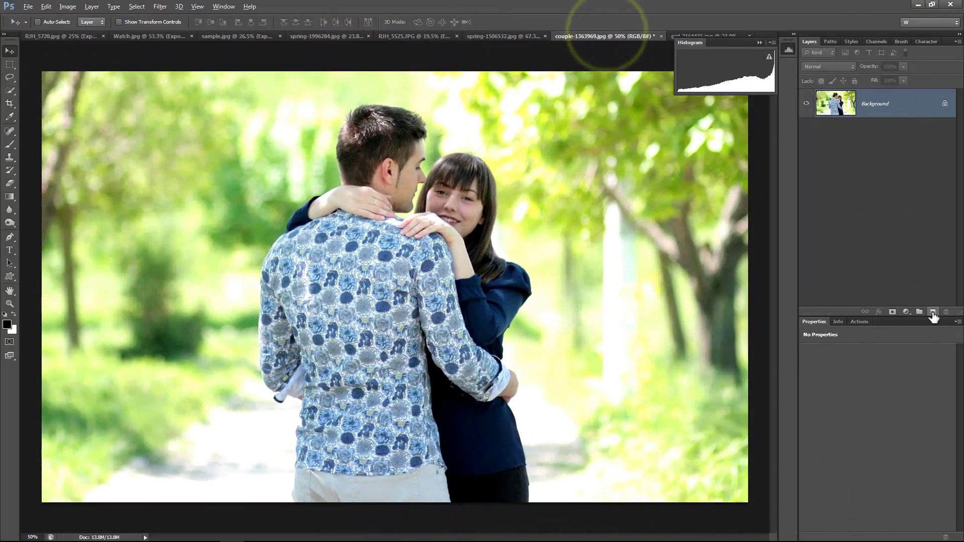
- Add an Exposure layer to the couple photo with Gamma Correction 0.70
left_click(906, 311)
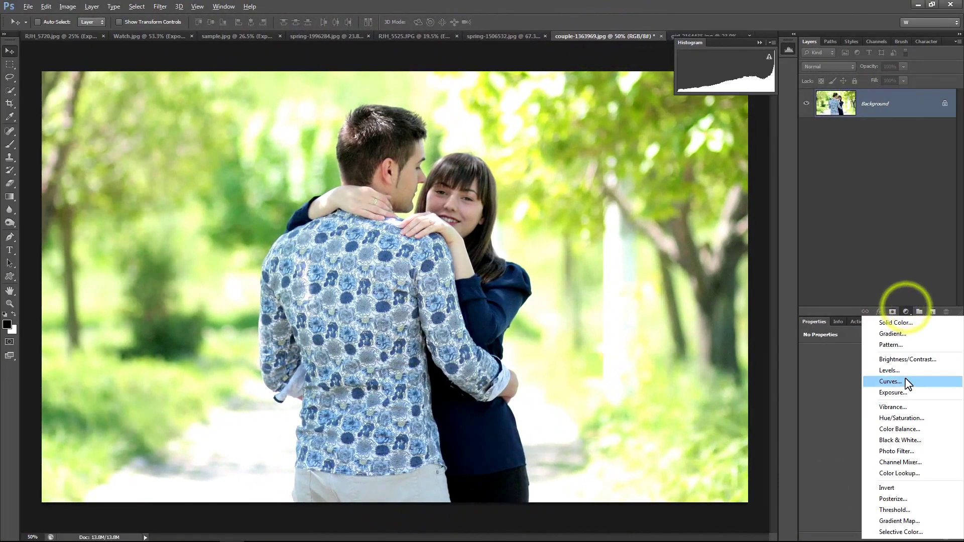
left_click(904, 393)
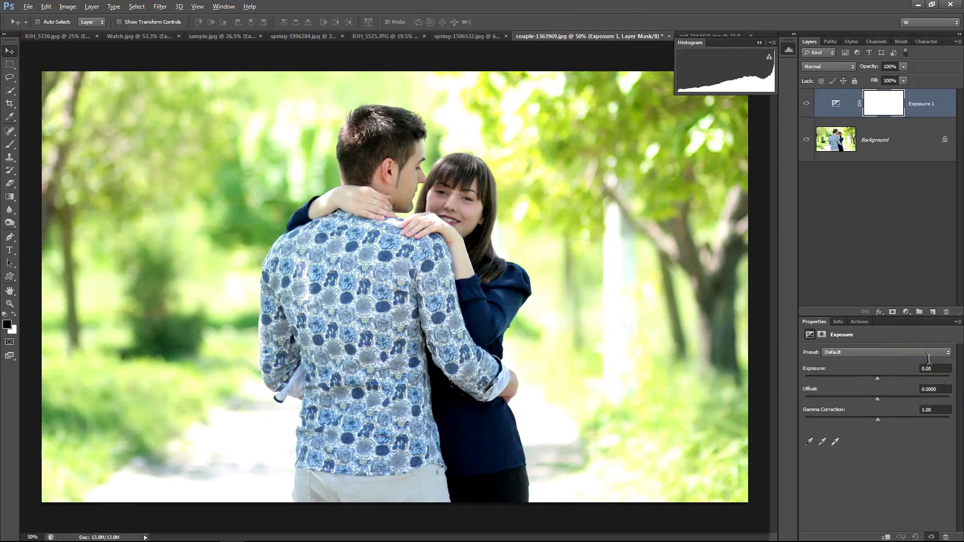
type("0.70")
key("Return")
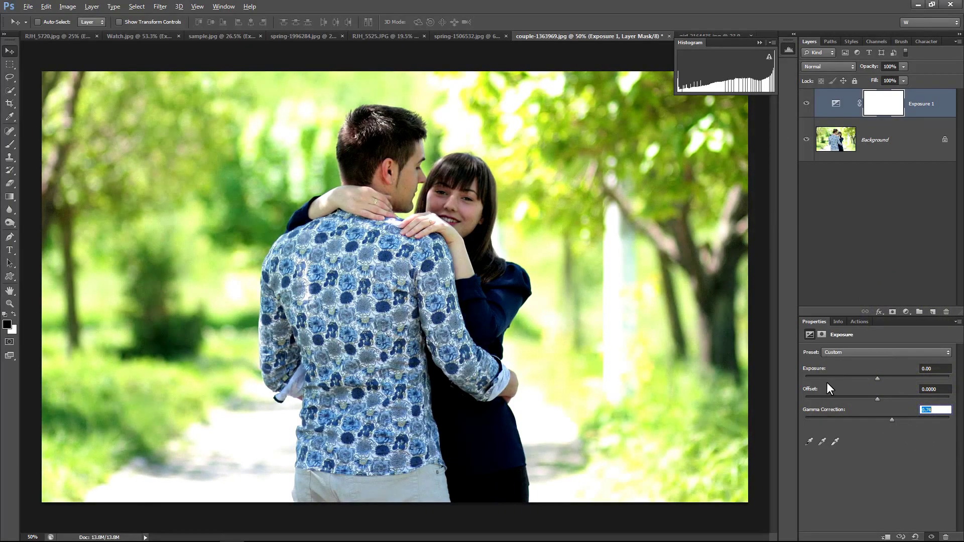
- With a size-90 brush, paint the Exposure mask over both faces, then compare
left_click(895, 106)
key("b")
left_click(397, 169)
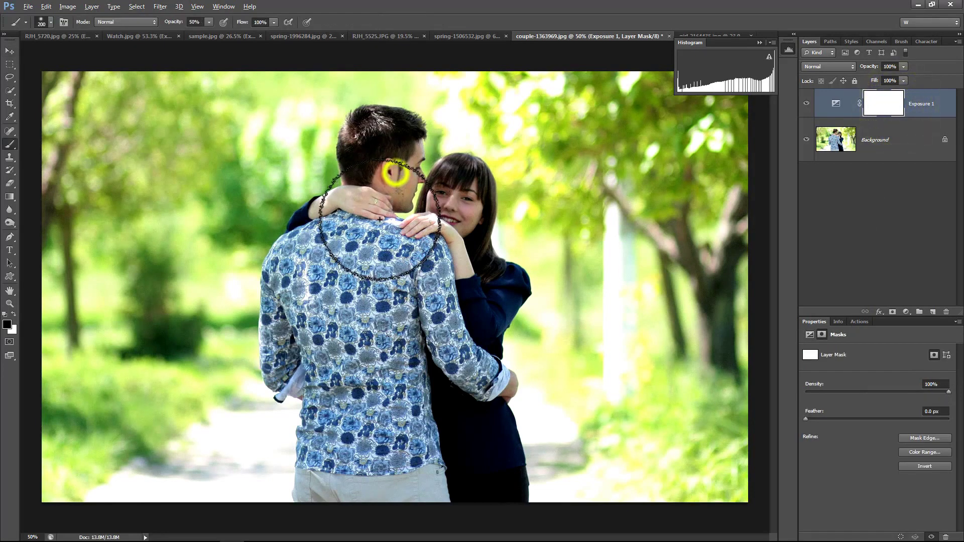
key("bracketleft")
key("bracketleft")
key("bracketleft")
left_click_drag(445, 223, 482, 216)
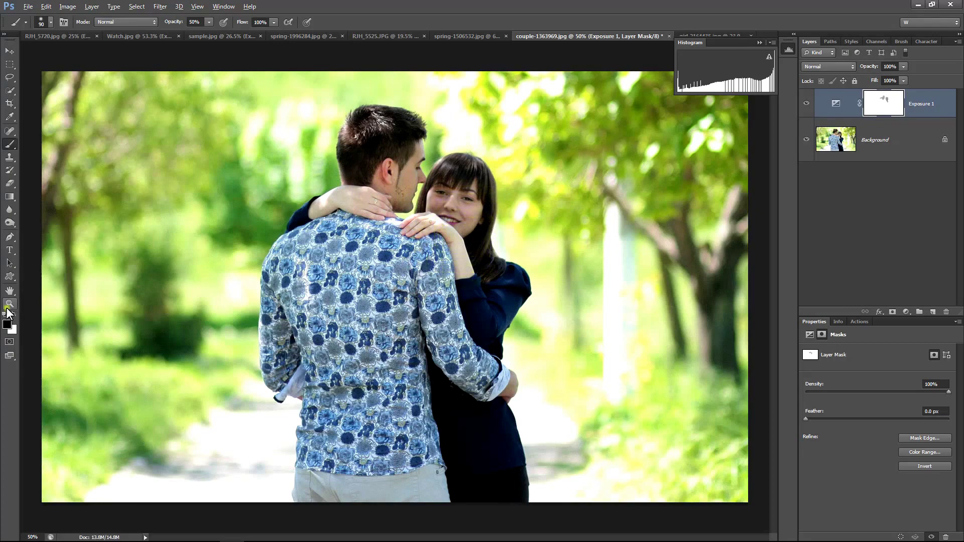
left_click(10, 303)
left_click(804, 104)
left_click(805, 104)
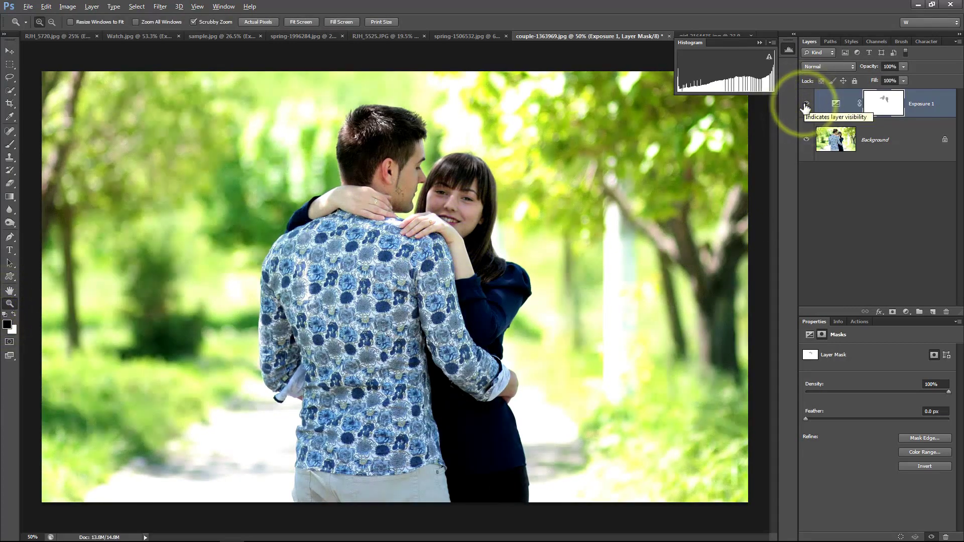
- Extend the mask over the woman's jacket and the man's head and shoulder
key("b")
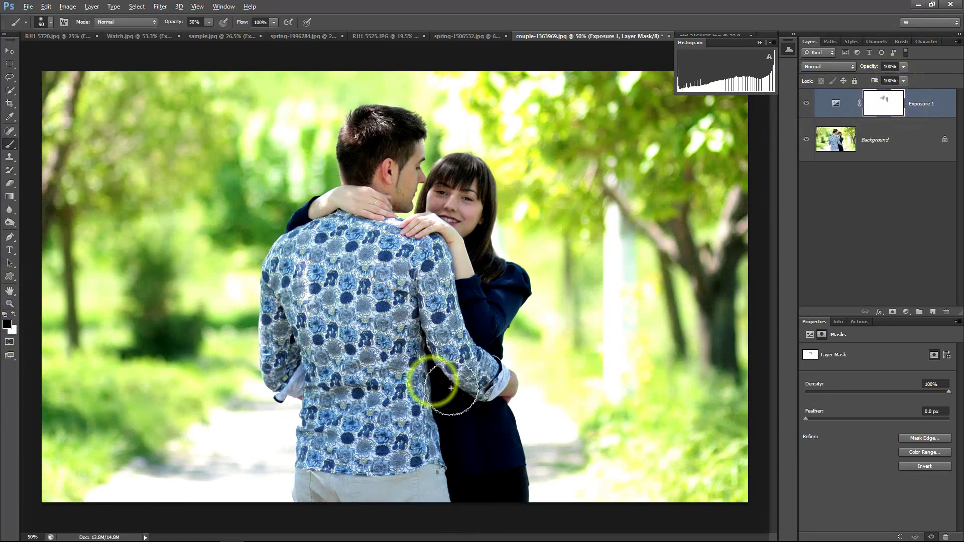
left_click_drag(482, 341, 487, 206)
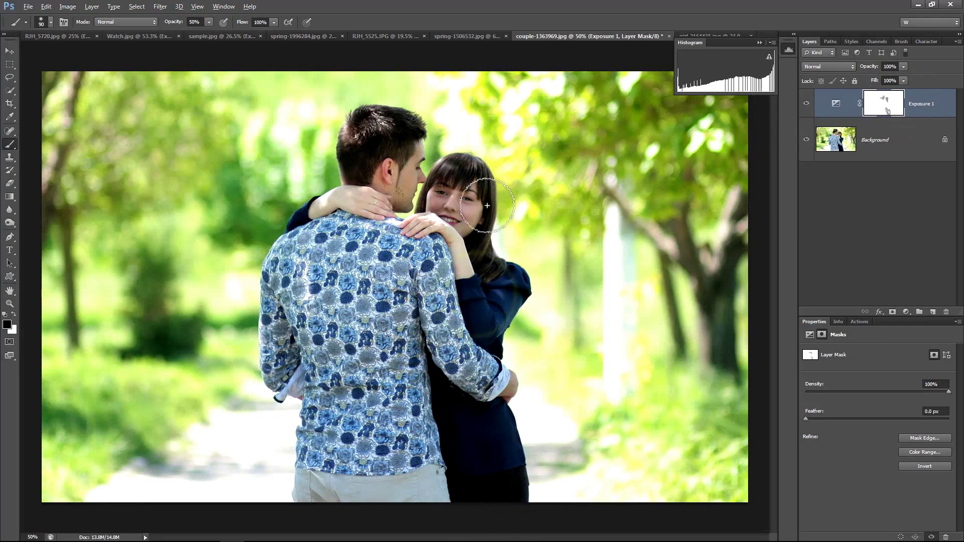
left_click_drag(359, 170, 312, 204)
left_click(297, 221)
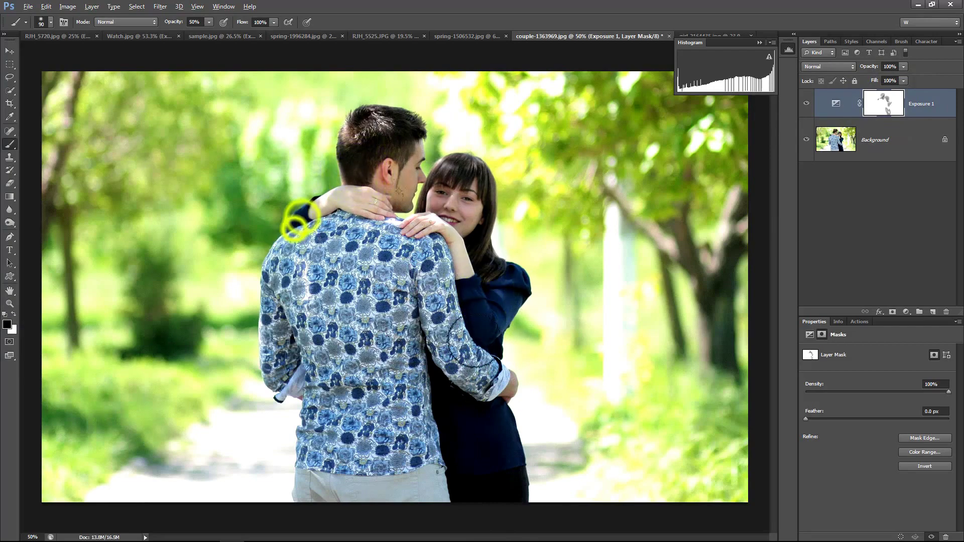
left_click(9, 304)
left_click(806, 104)
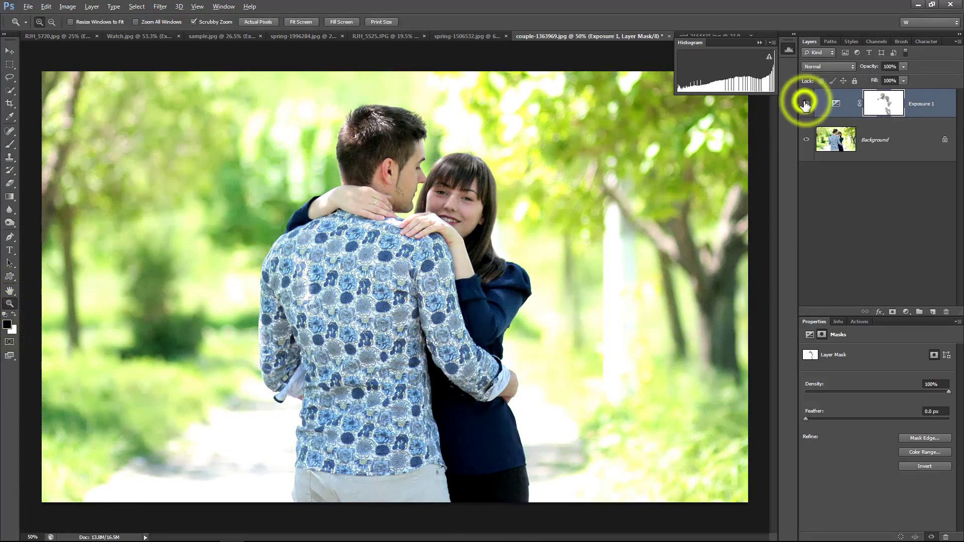